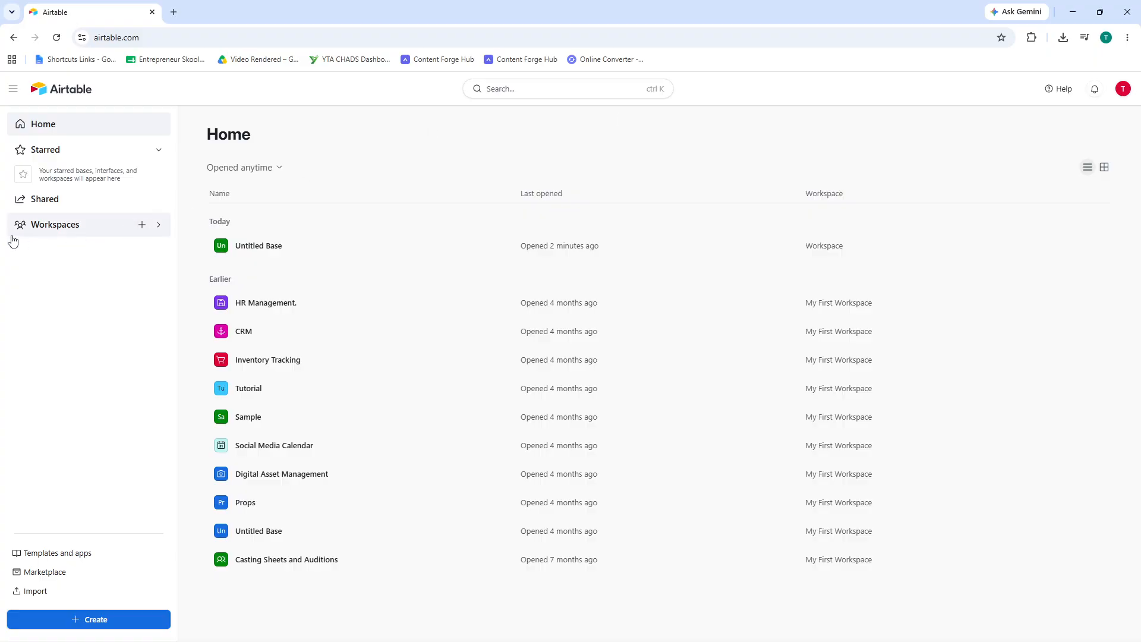
- Expand Workspaces in the sidebar and open My First Workspace to list its bases
left_click(157, 227)
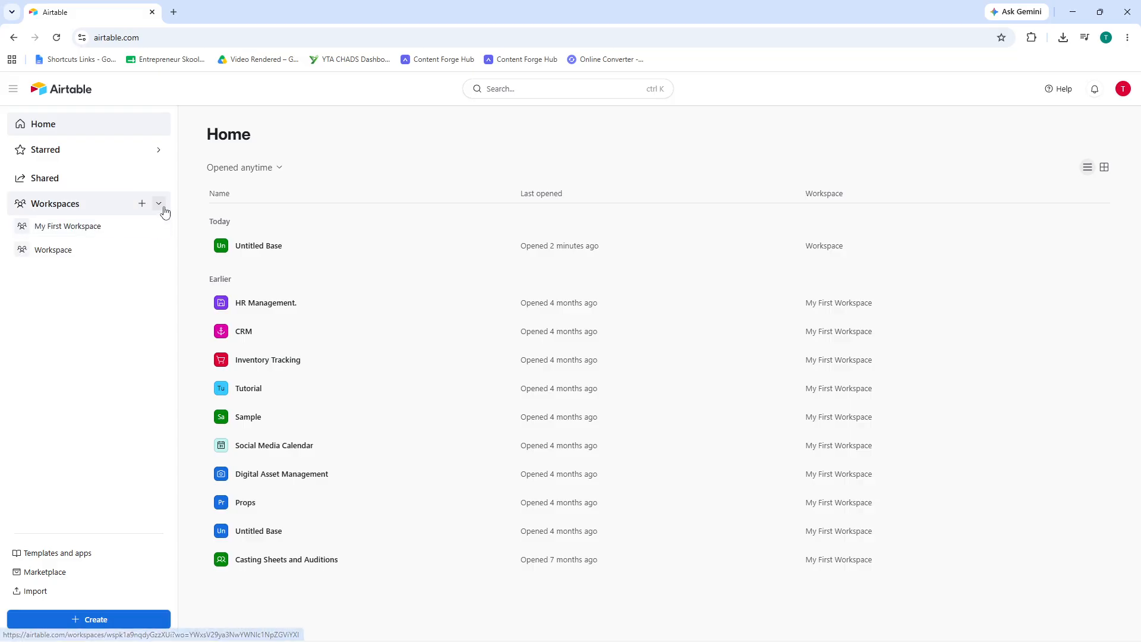
left_click(100, 234)
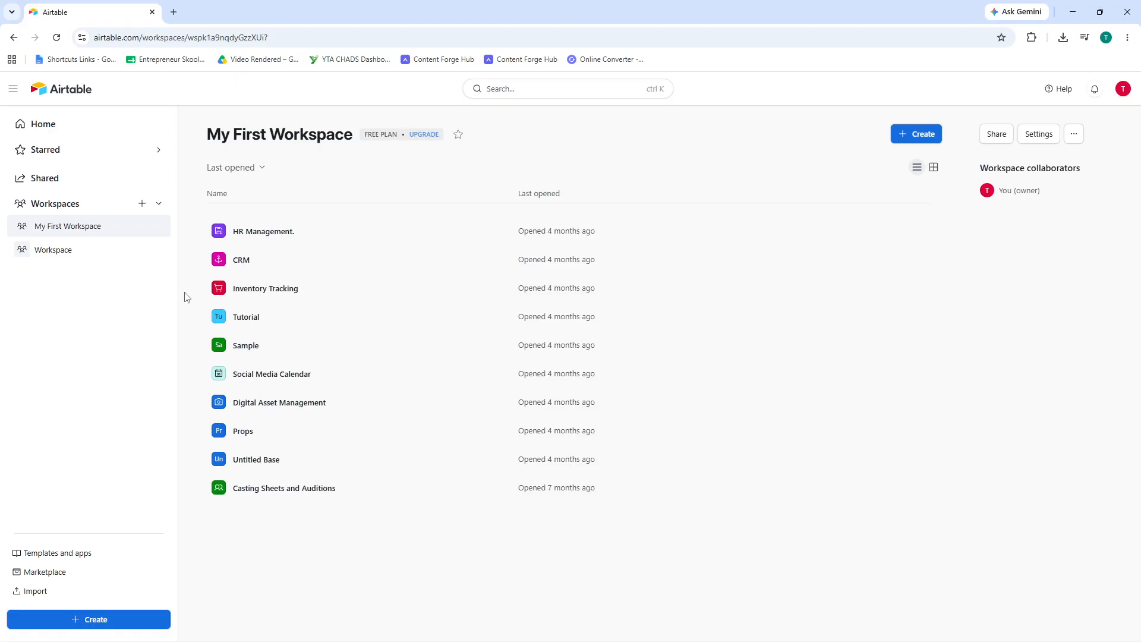
- Create a new blank base with 'Build an app on your own'
left_click(91, 620)
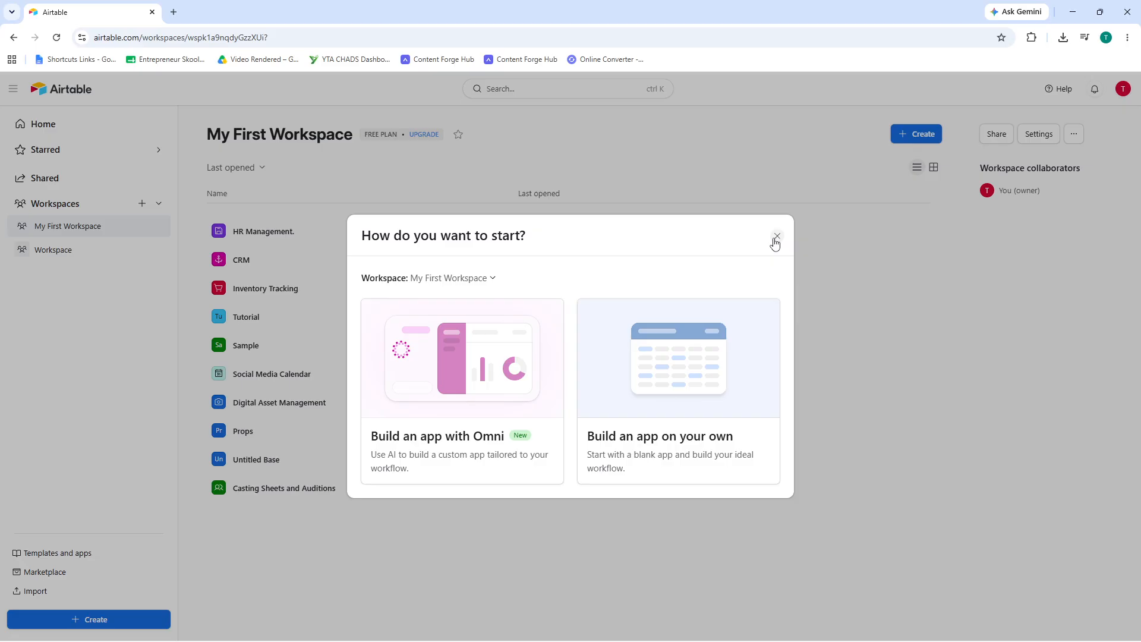
left_click(690, 353)
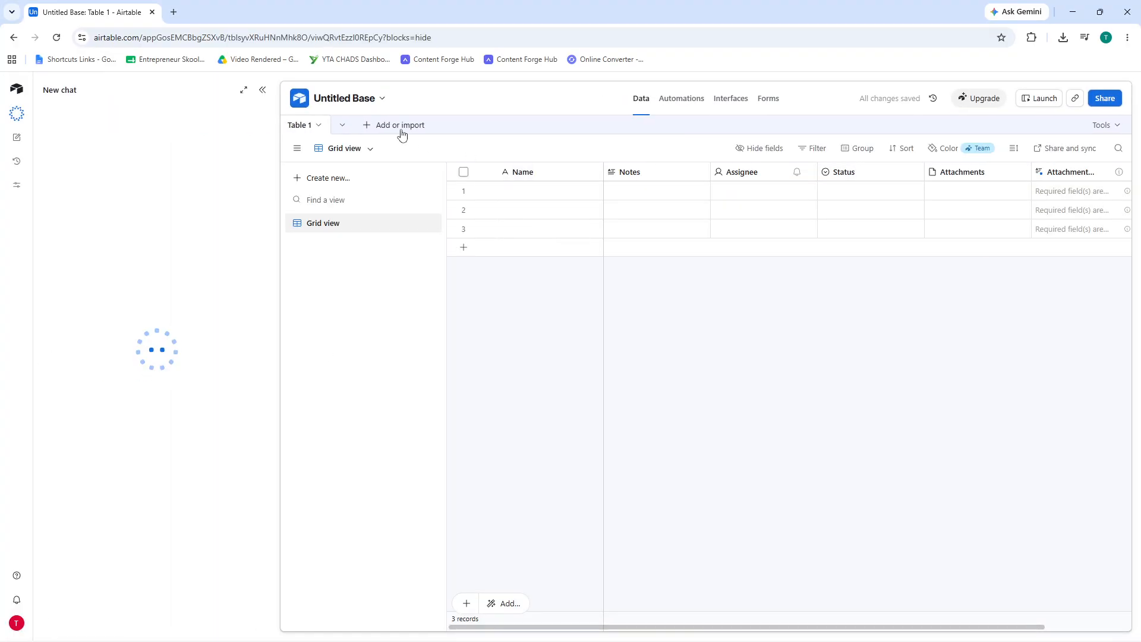
- Rename the base to 'Client Tracker' and close the Omni chat panel
left_click(353, 106)
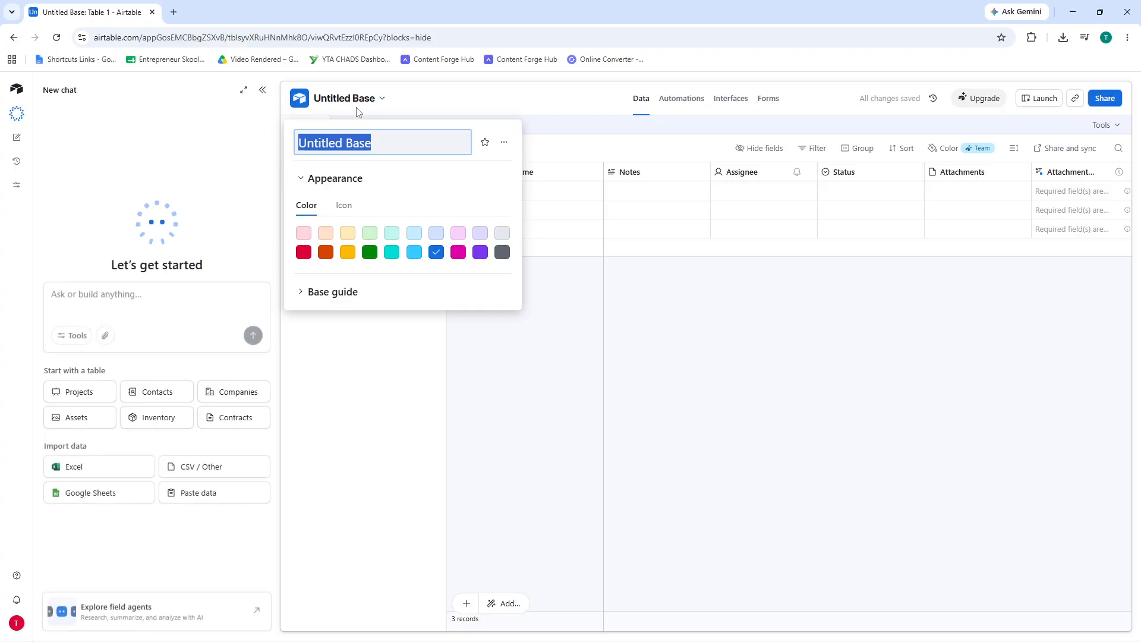
type("Client")
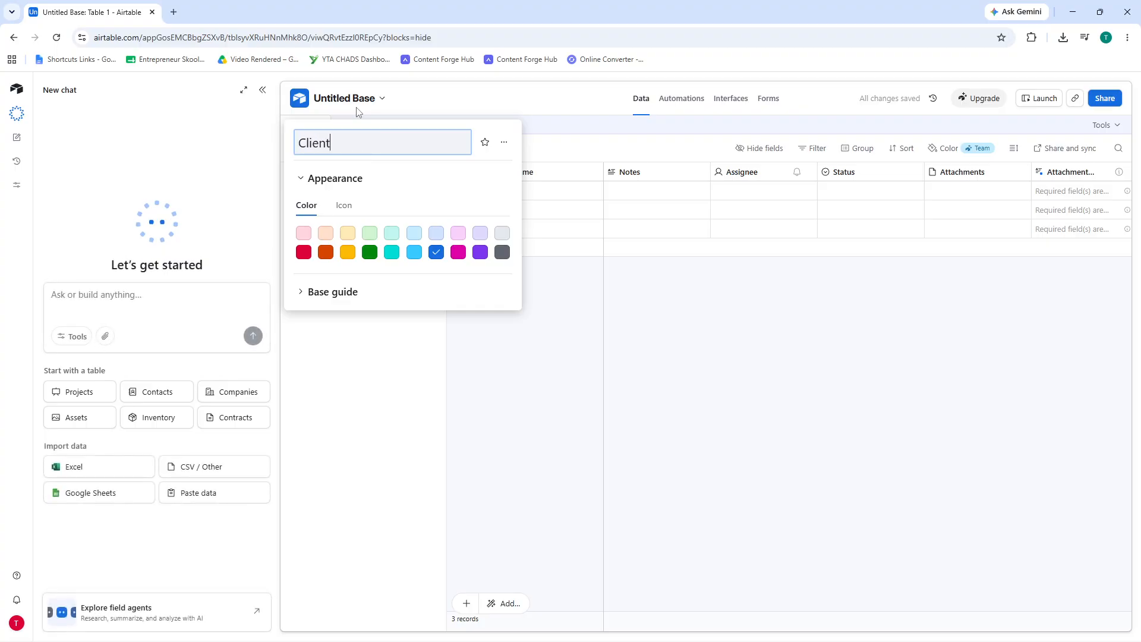
type(" Tracker")
key("Return")
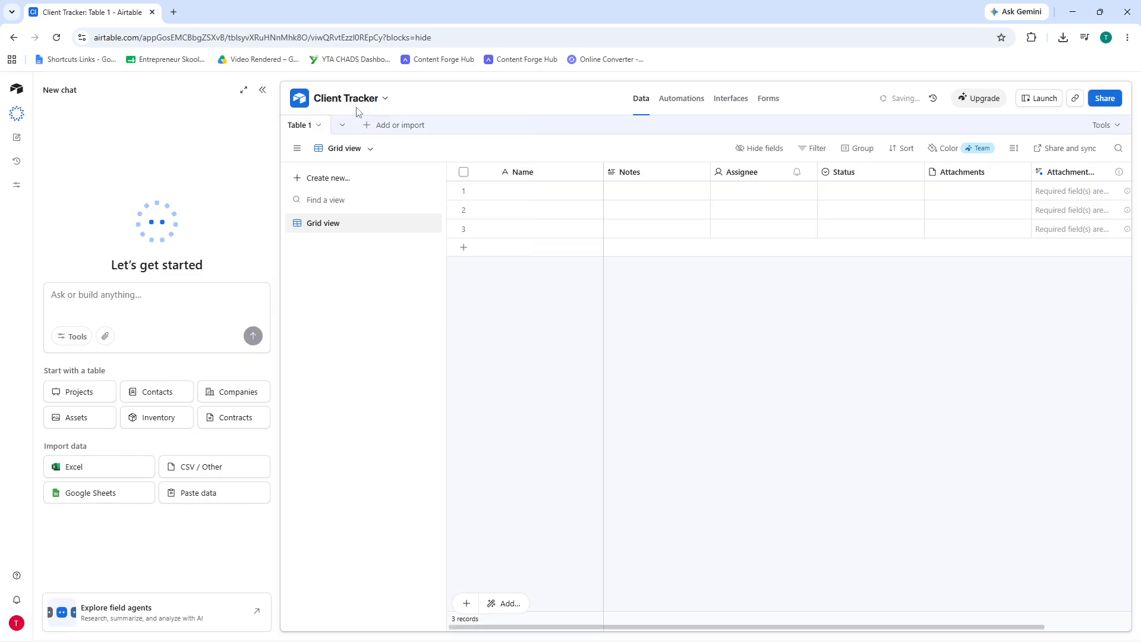
left_click(263, 90)
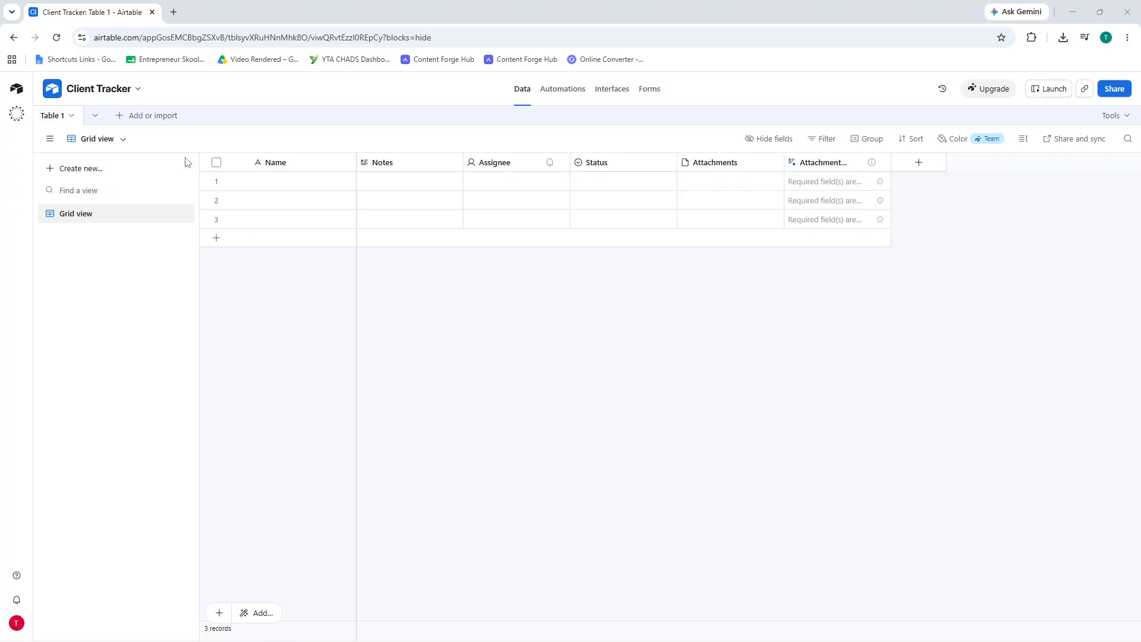
left_click(62, 120)
- Rename Table 1 to 'Clients Table' and move the Status column right after Name
double_click(61, 122)
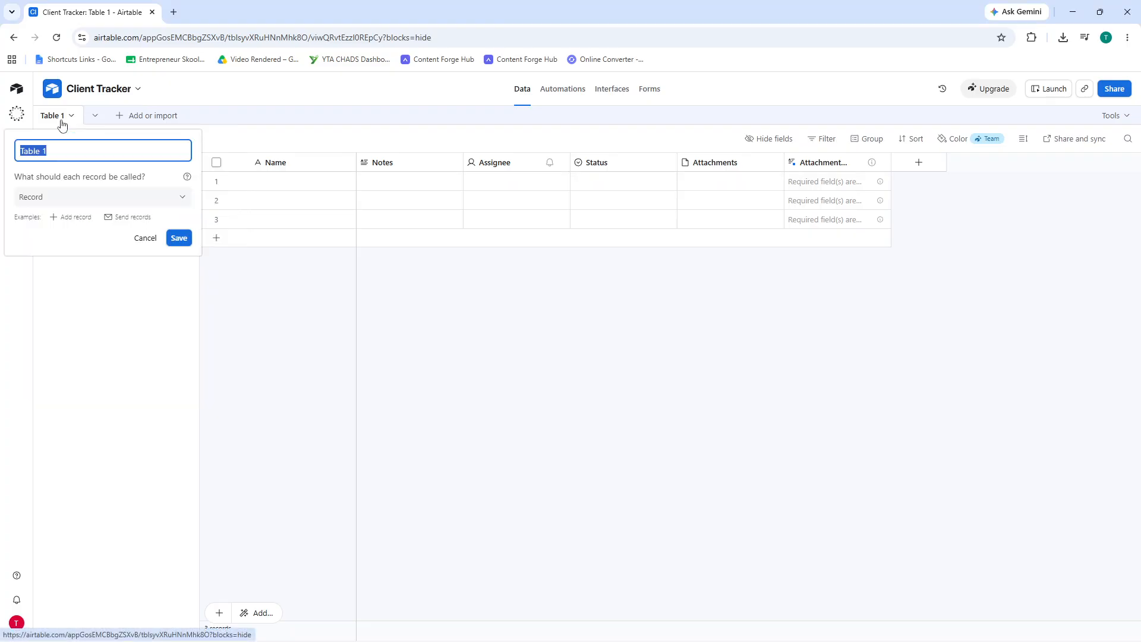
type("Clients Table")
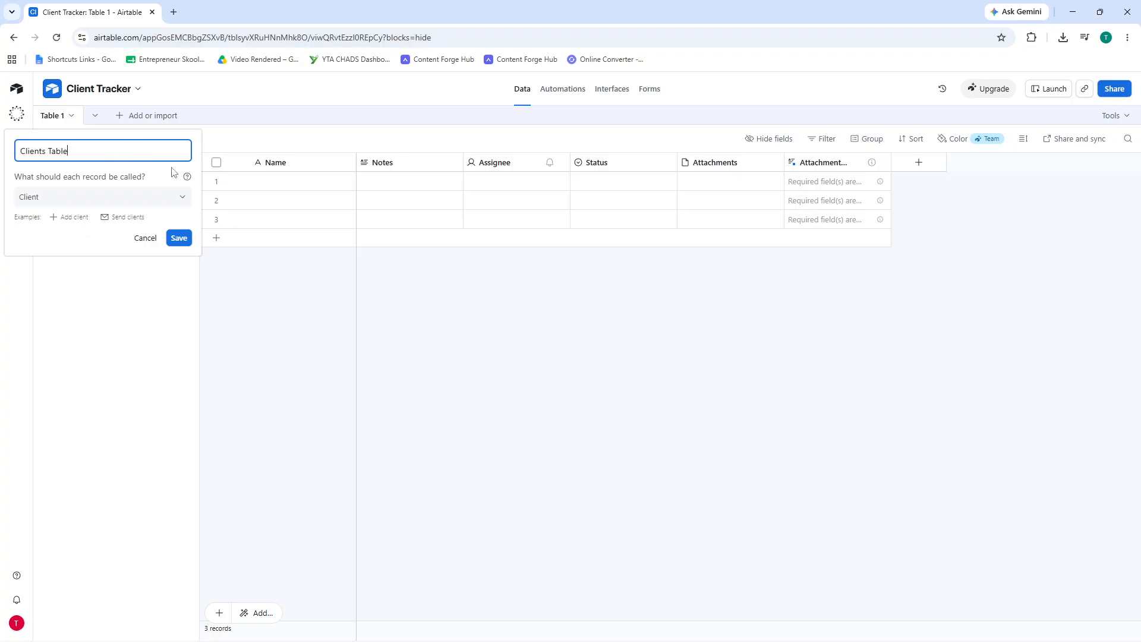
left_click(185, 240)
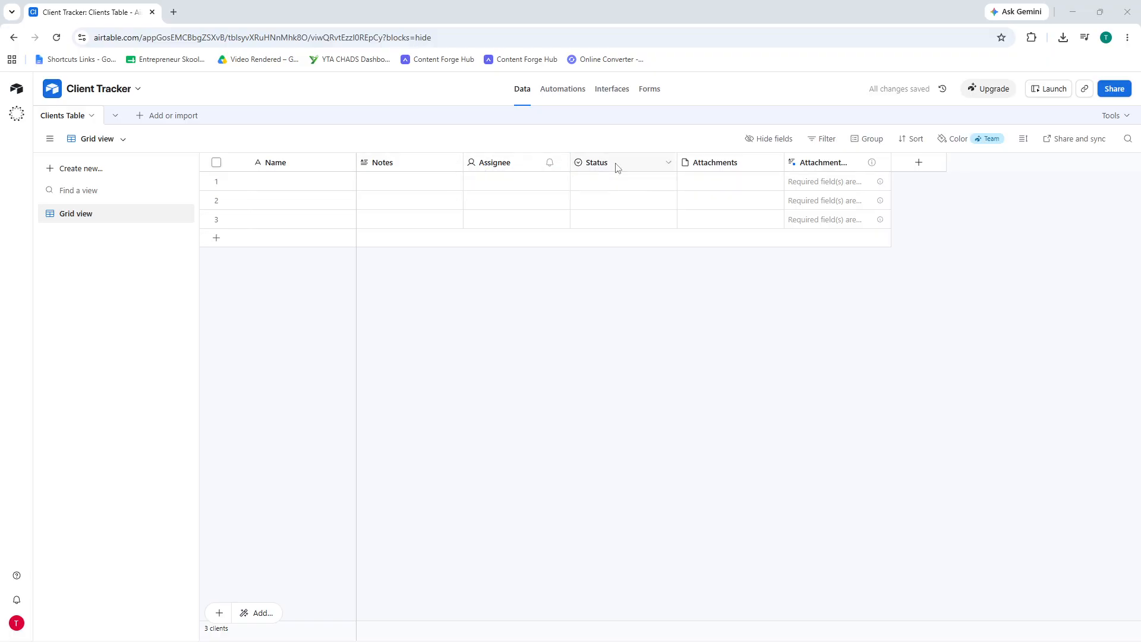
left_click_drag(643, 166, 352, 153)
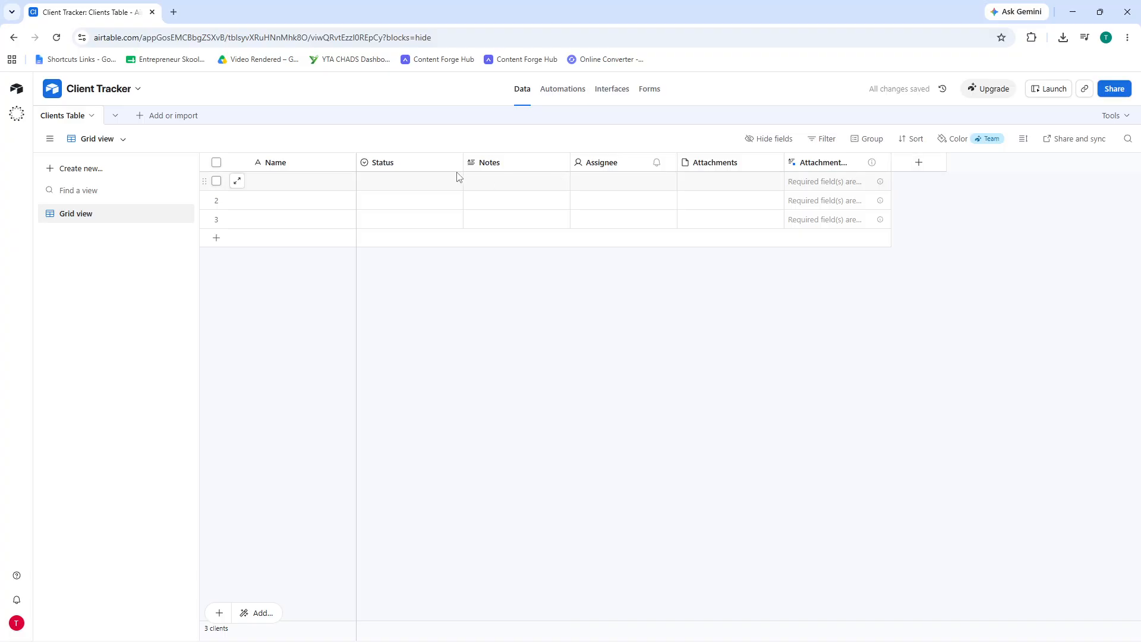
- Add a Date field and an Email field to Clients Table
left_click(913, 169)
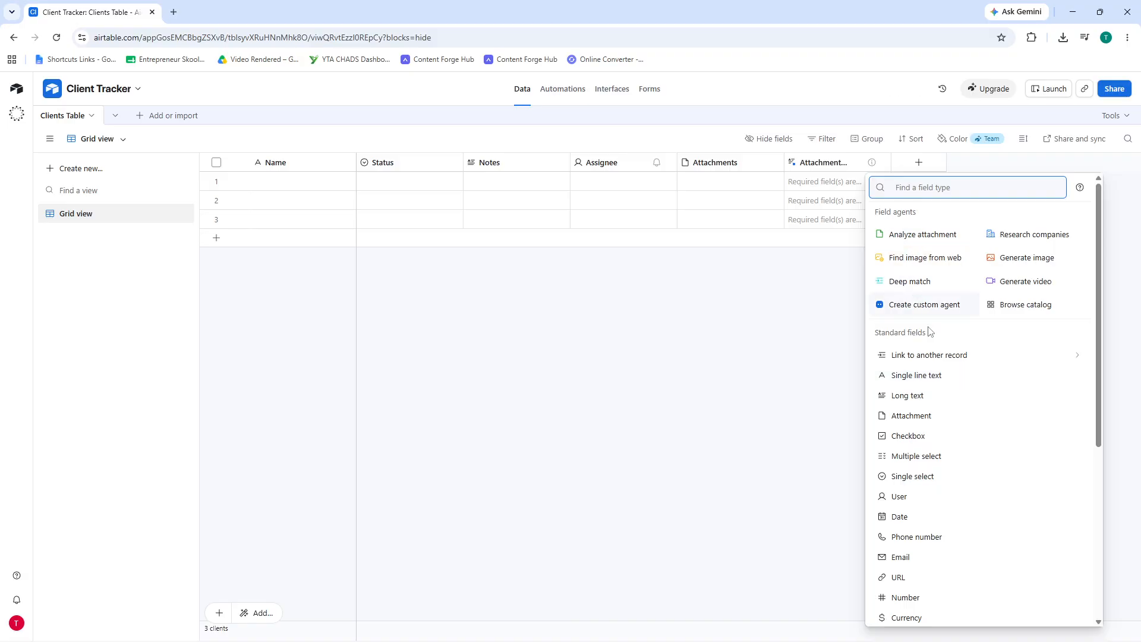
type("date")
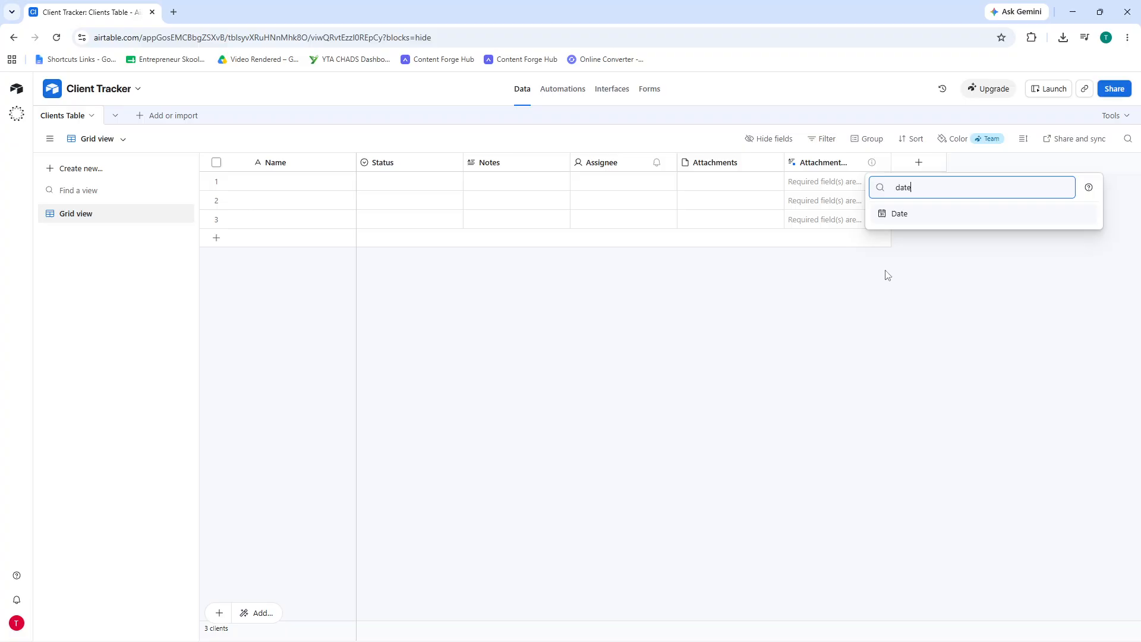
left_click(898, 215)
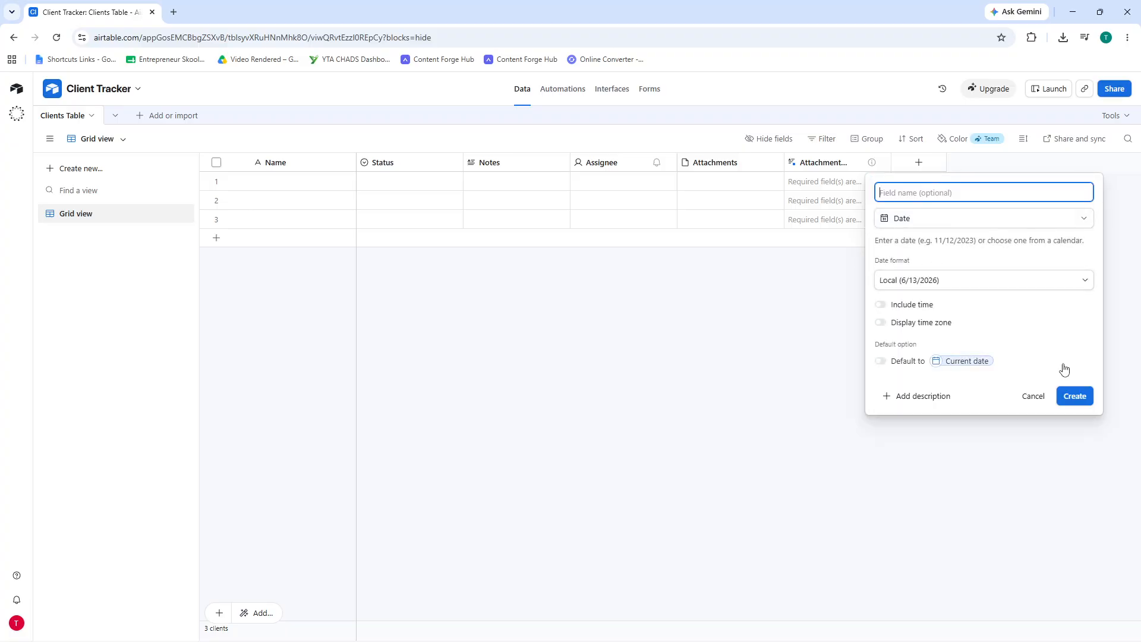
left_click(1073, 401)
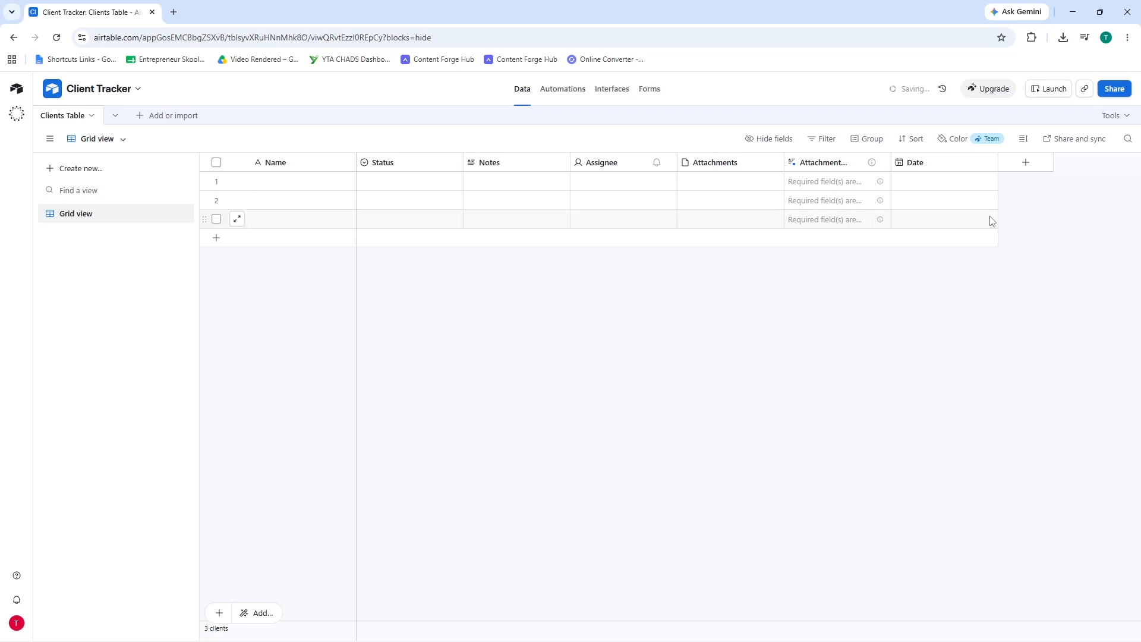
left_click(1024, 169)
type("e")
type("ema")
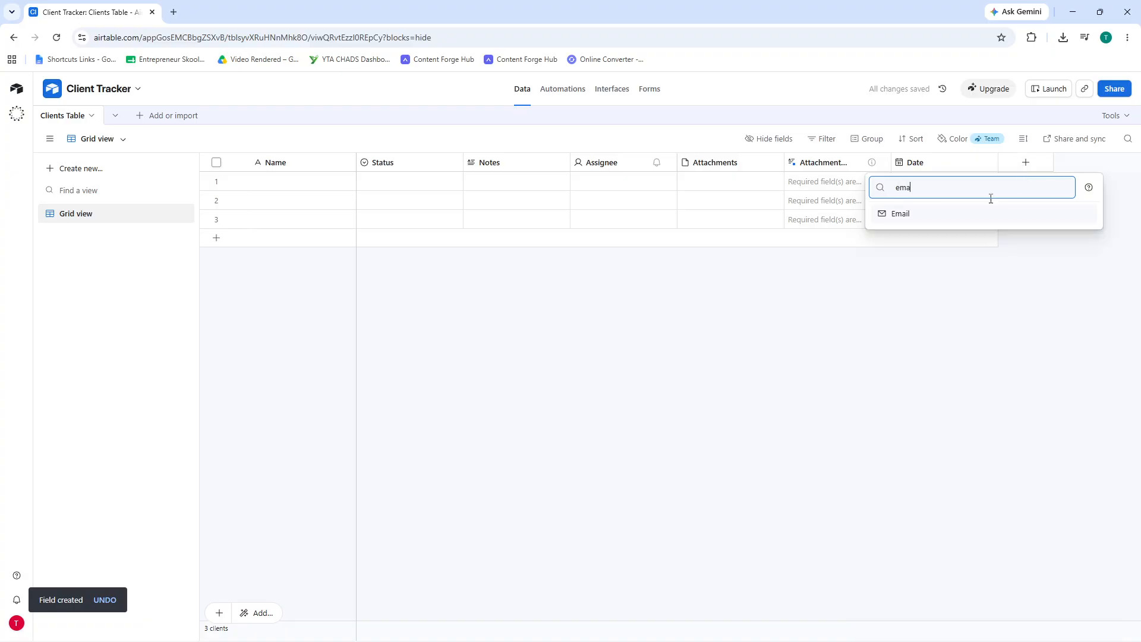
left_click(946, 212)
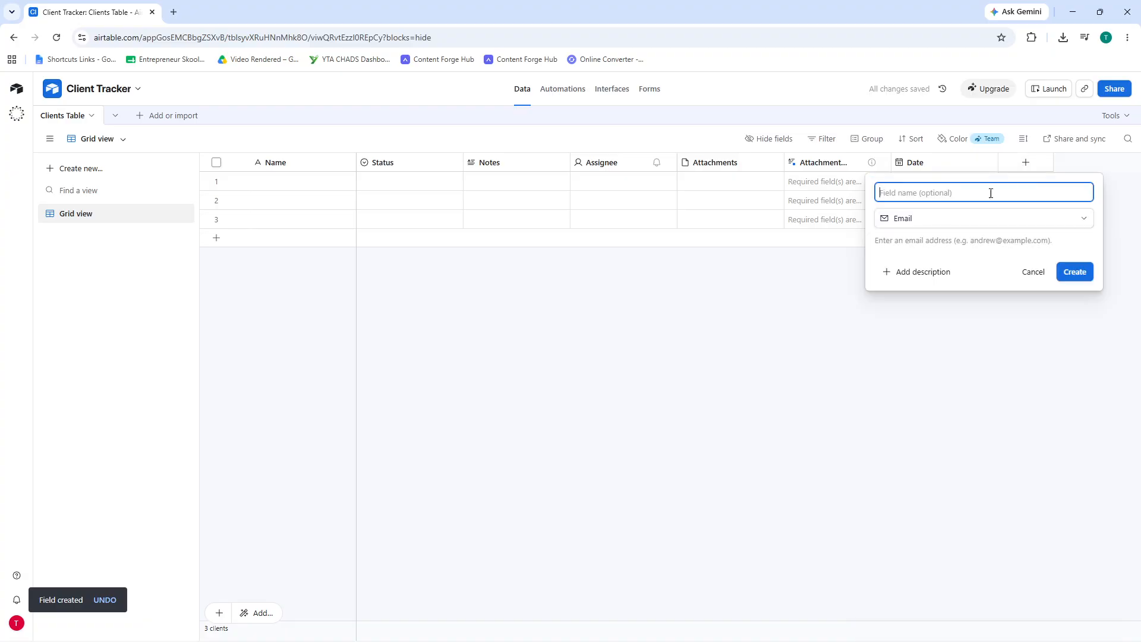
left_click(1074, 273)
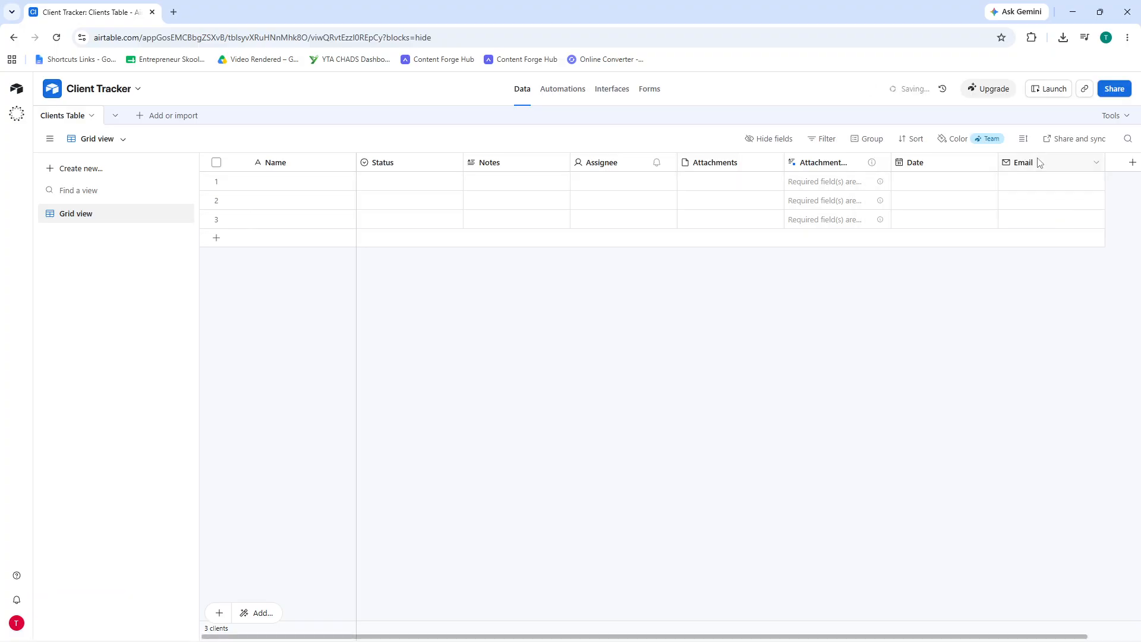
- Reorder the columns so Email and Date follow Status, in that order
left_click_drag(1040, 168, 466, 165)
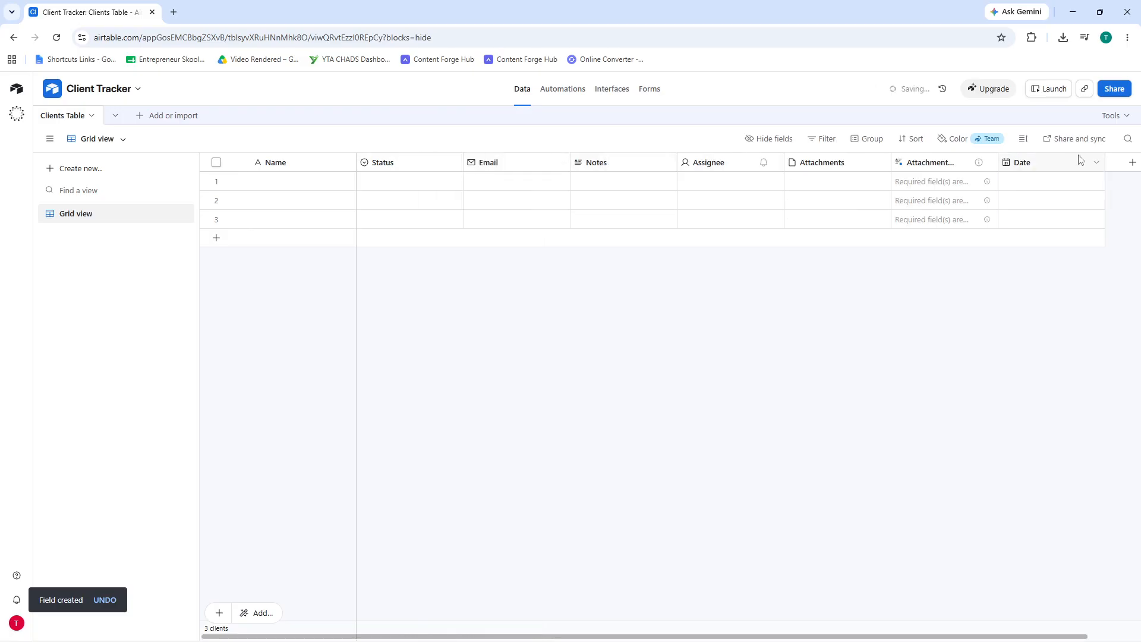
left_click_drag(1056, 164, 570, 165)
left_click_drag(565, 160, 570, 159)
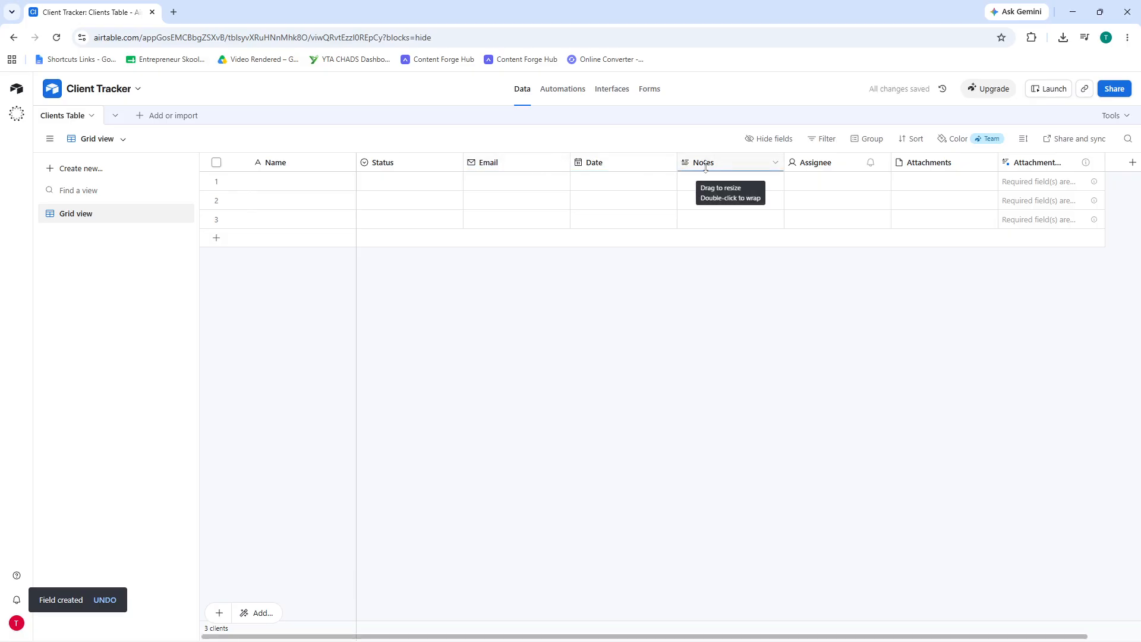
- Switch the Date field's format to Friendly (June 13, 2026) and save it
left_click(634, 168)
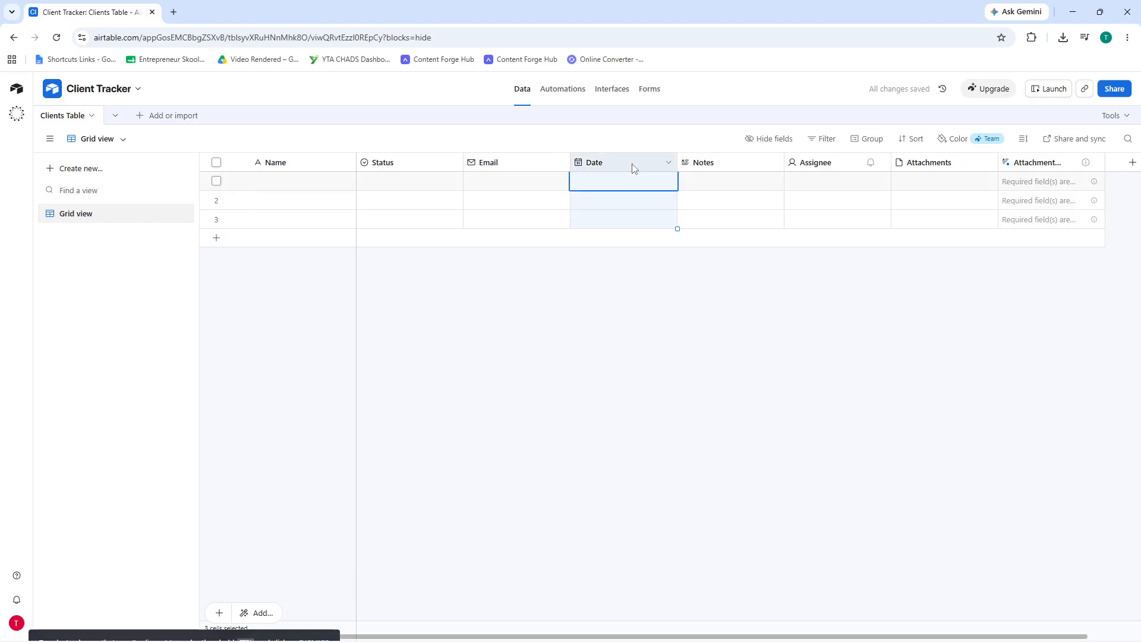
double_click(635, 169)
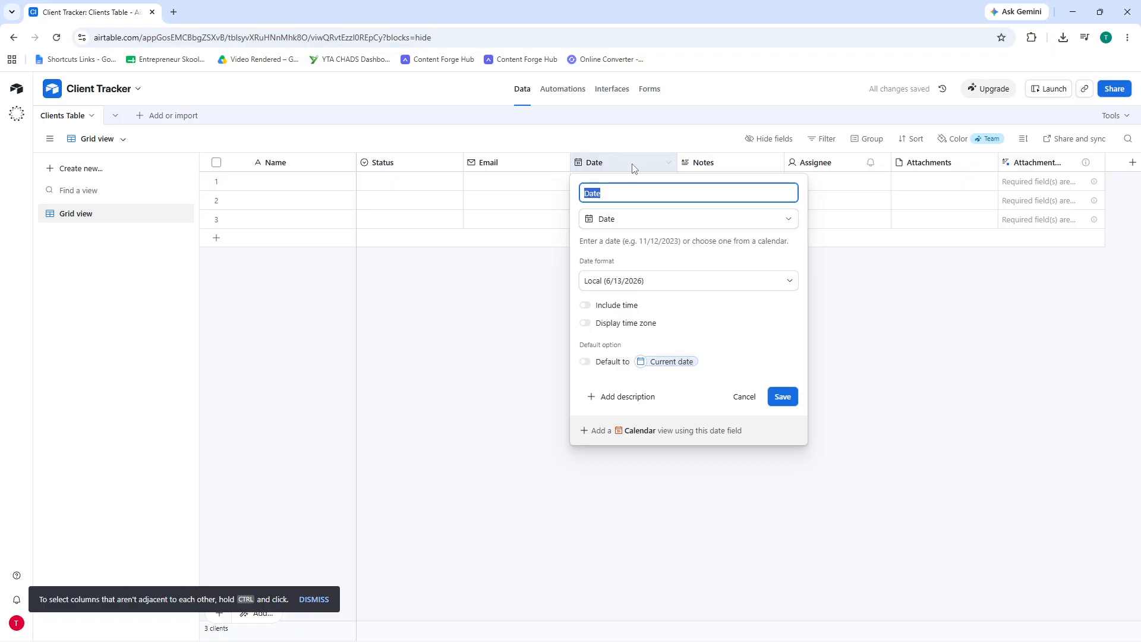
left_click(638, 282)
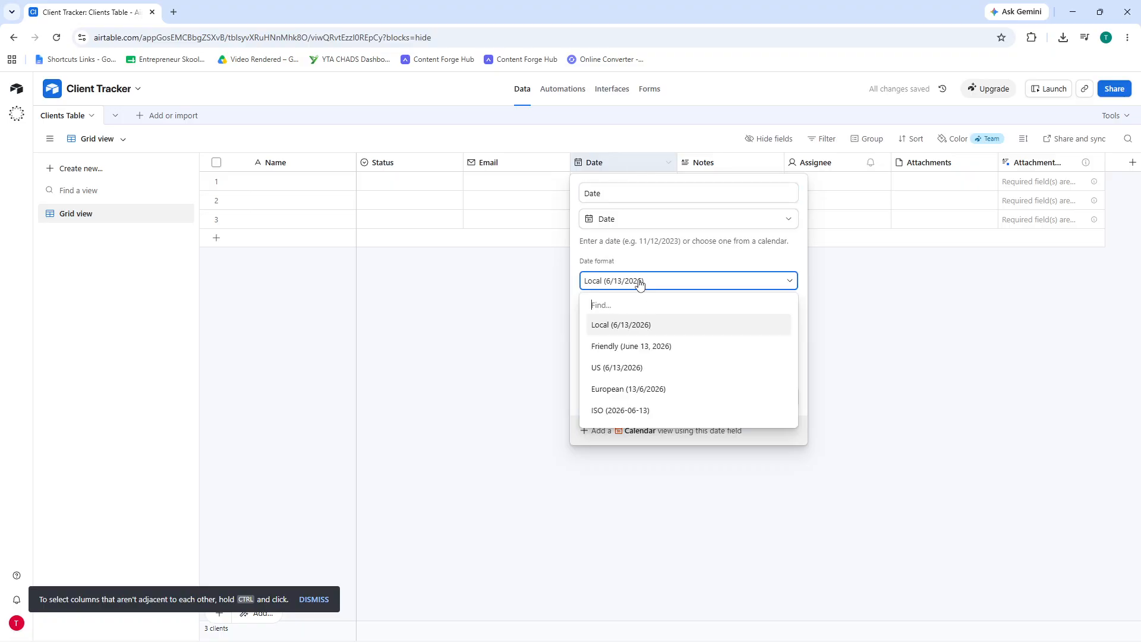
left_click(654, 356)
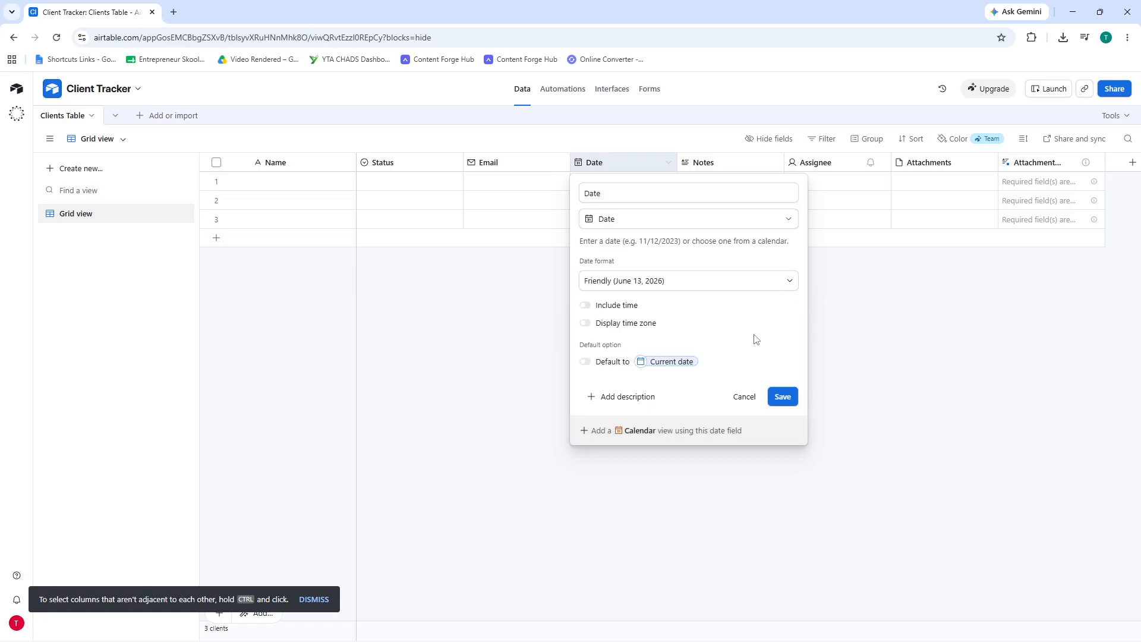
left_click(776, 395)
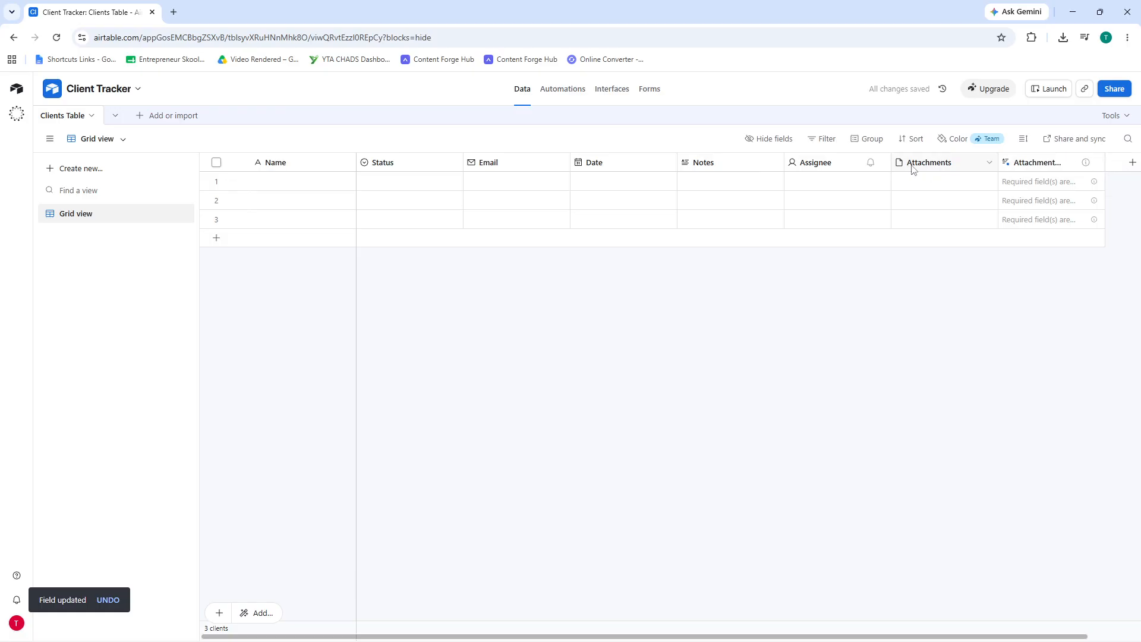
- Create a single select field named Select and place it between Date and Notes
left_click(1132, 165)
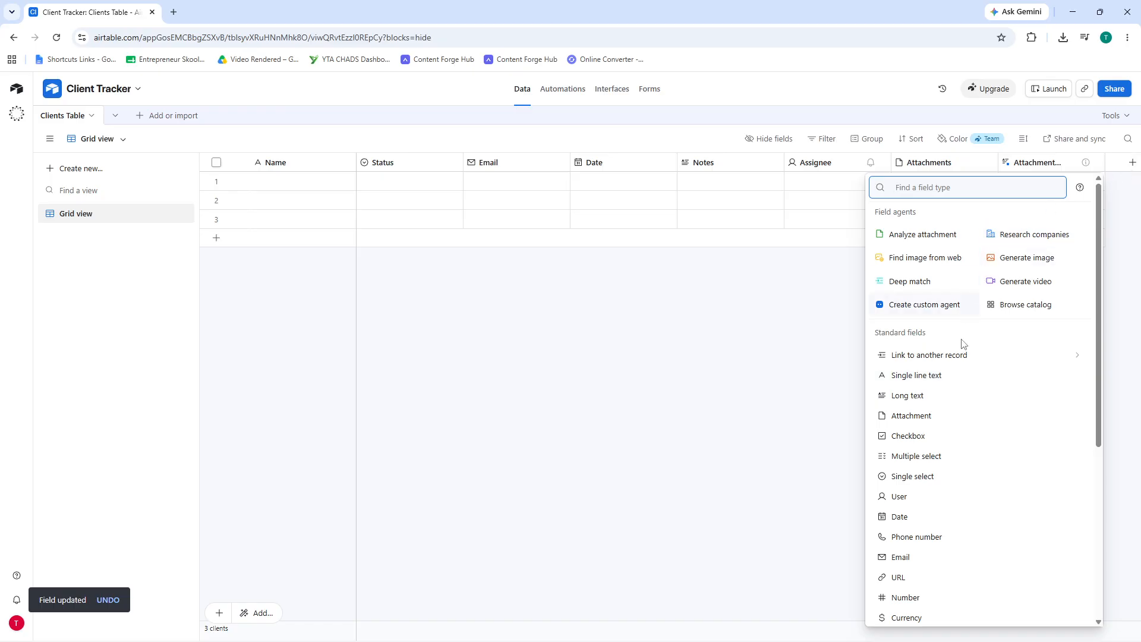
left_click(931, 483)
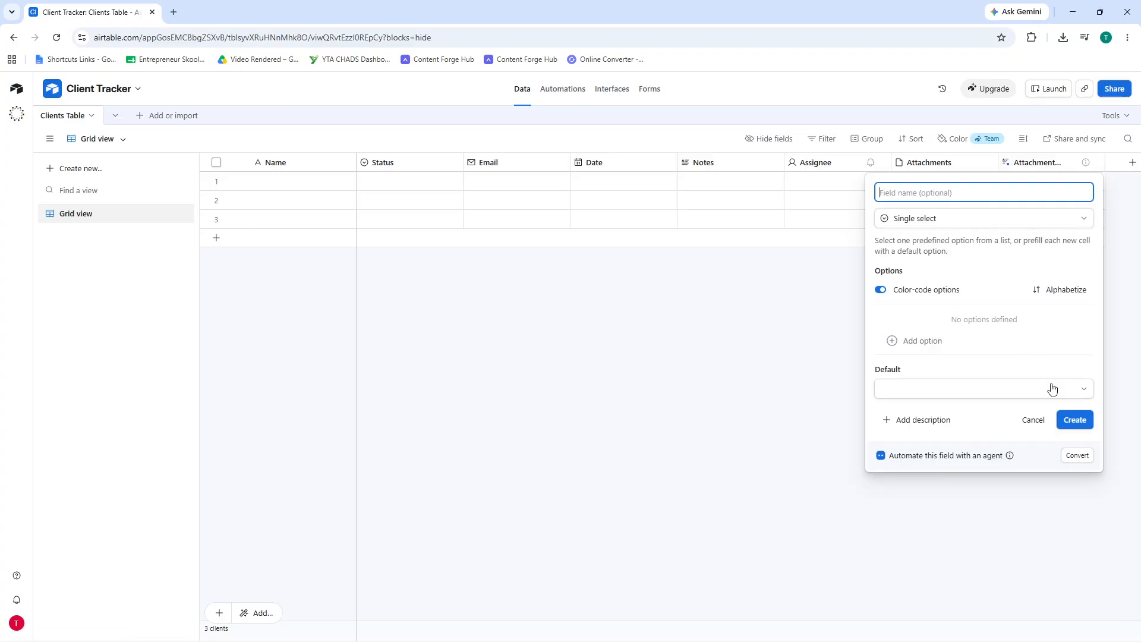
left_click(1070, 420)
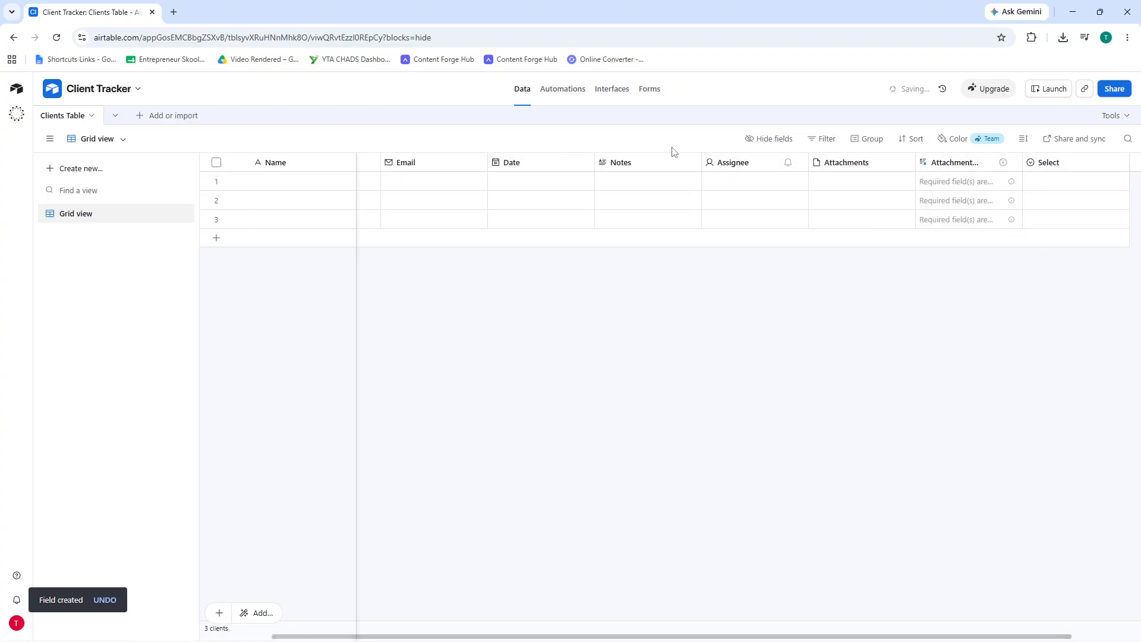
left_click_drag(1056, 165, 598, 166)
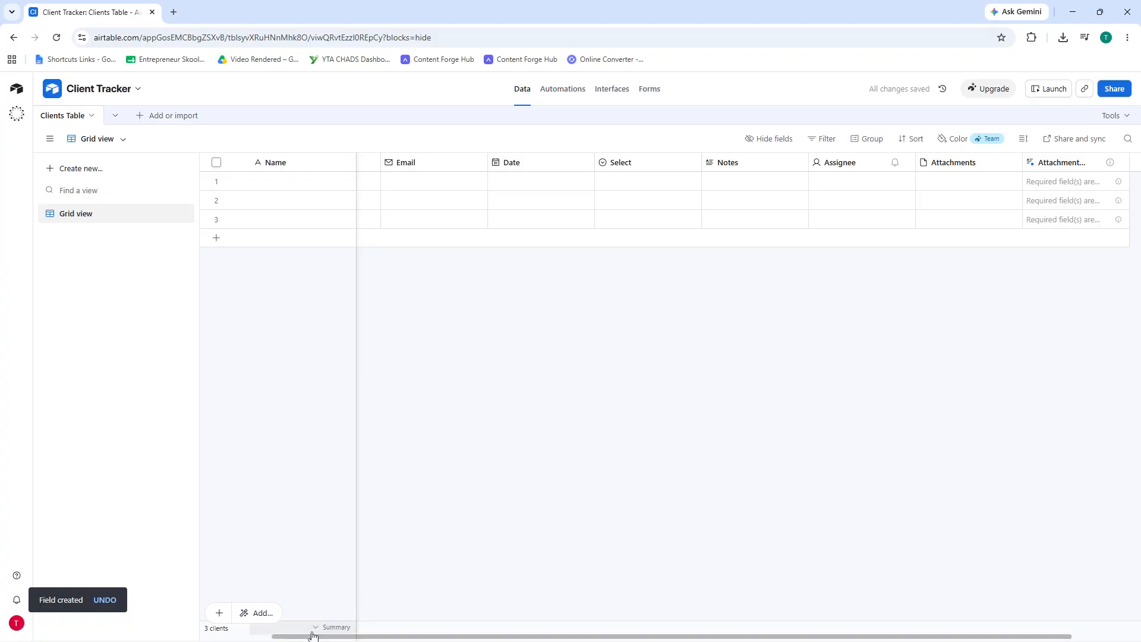
left_click_drag(308, 637, 184, 584)
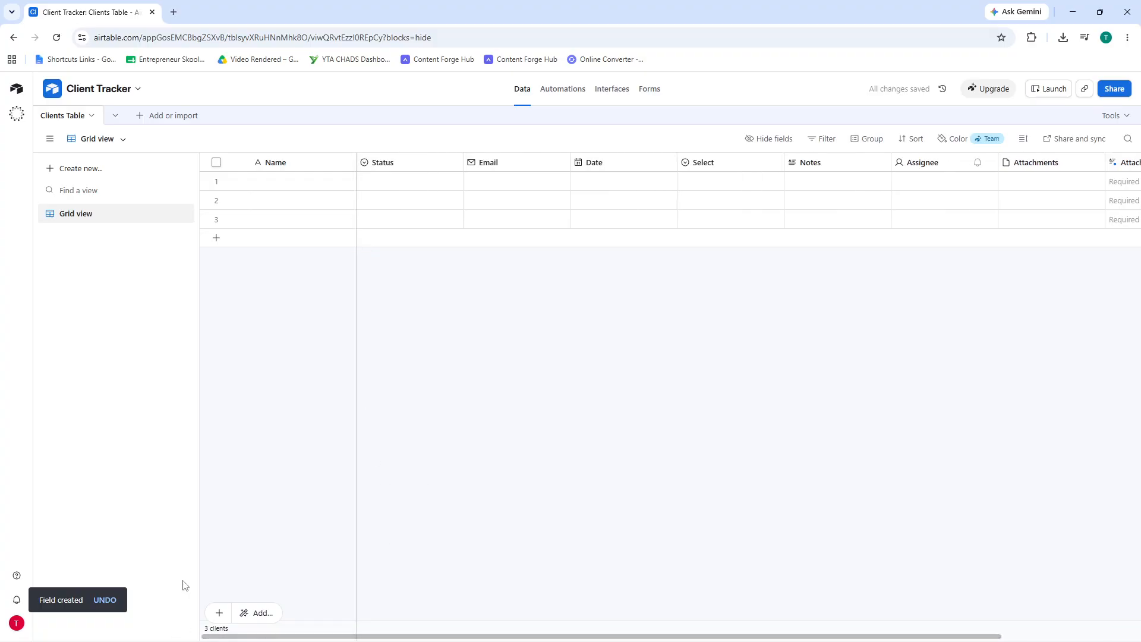
- Add the options Not Started, Complete and In Progress to Select and save
double_click(719, 169)
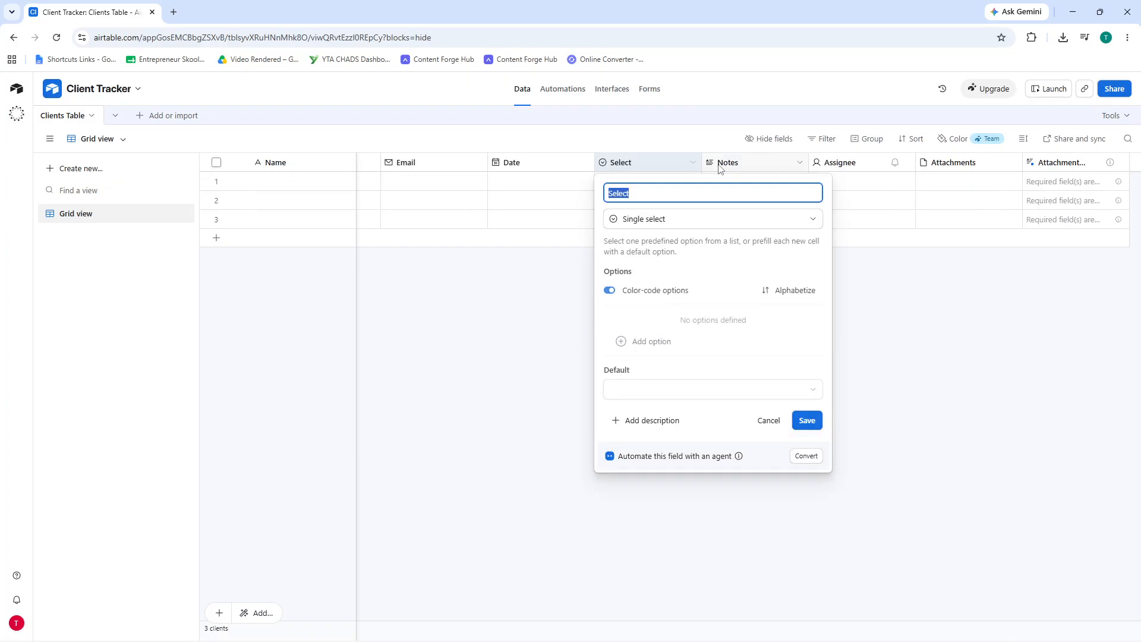
left_click(639, 393)
left_click(640, 341)
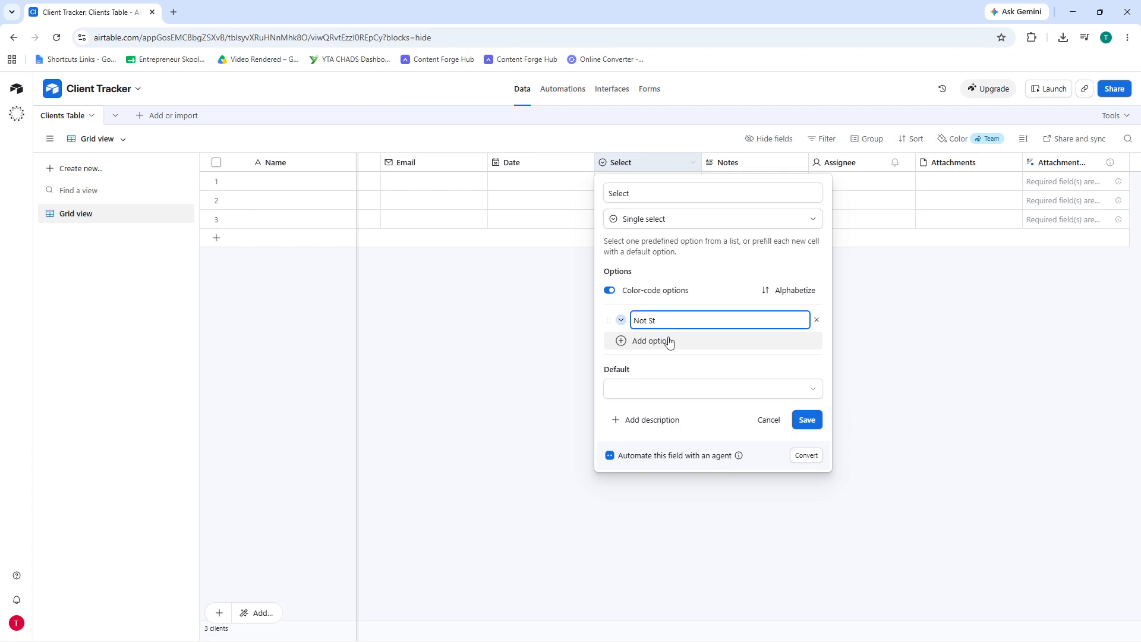
type("d")
left_click(670, 342)
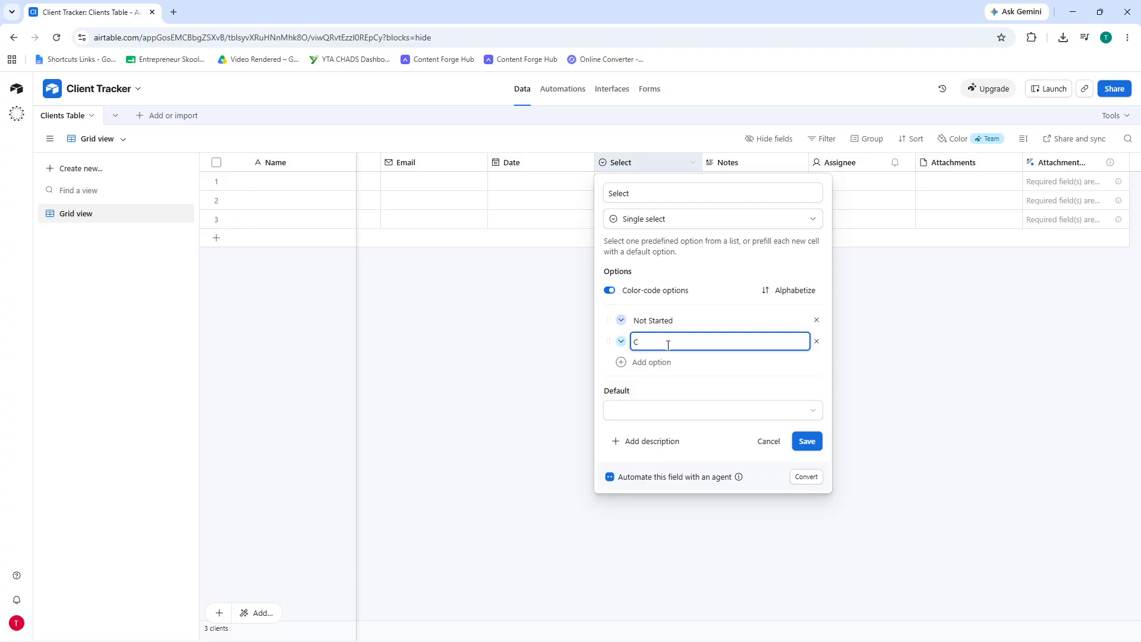
type("Complete")
key("Return")
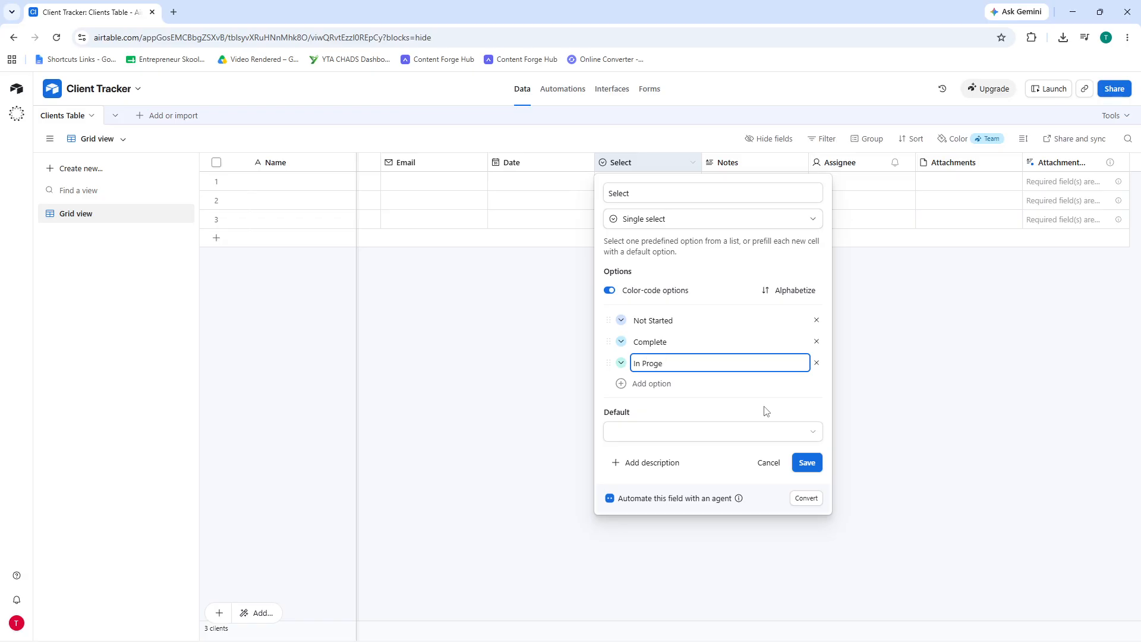
type("ss")
left_click(810, 463)
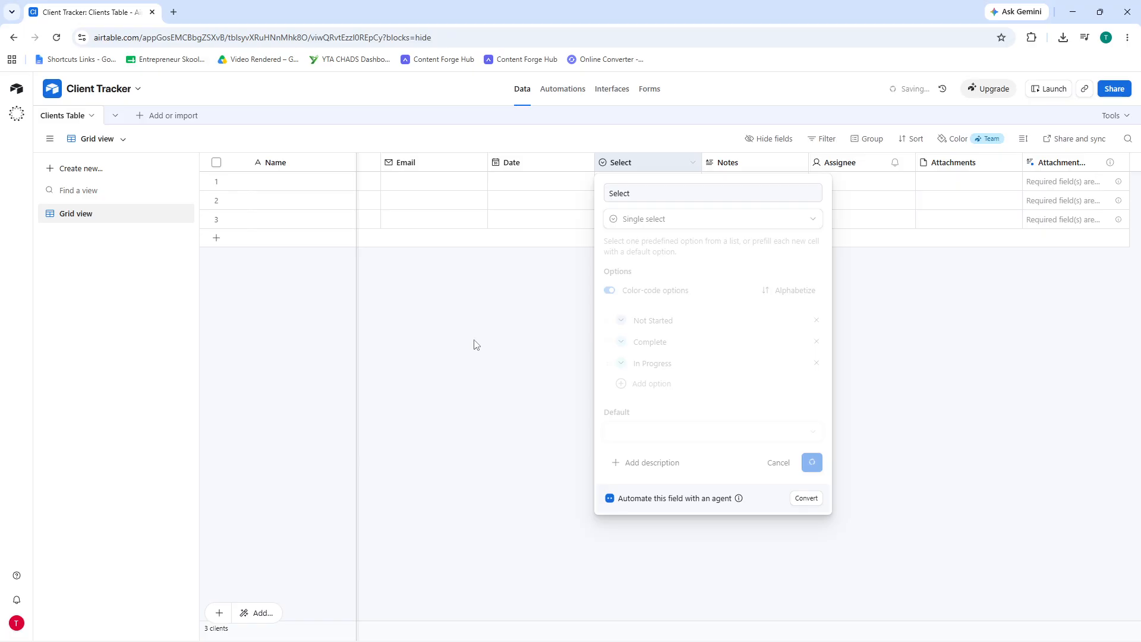
left_click(300, 189)
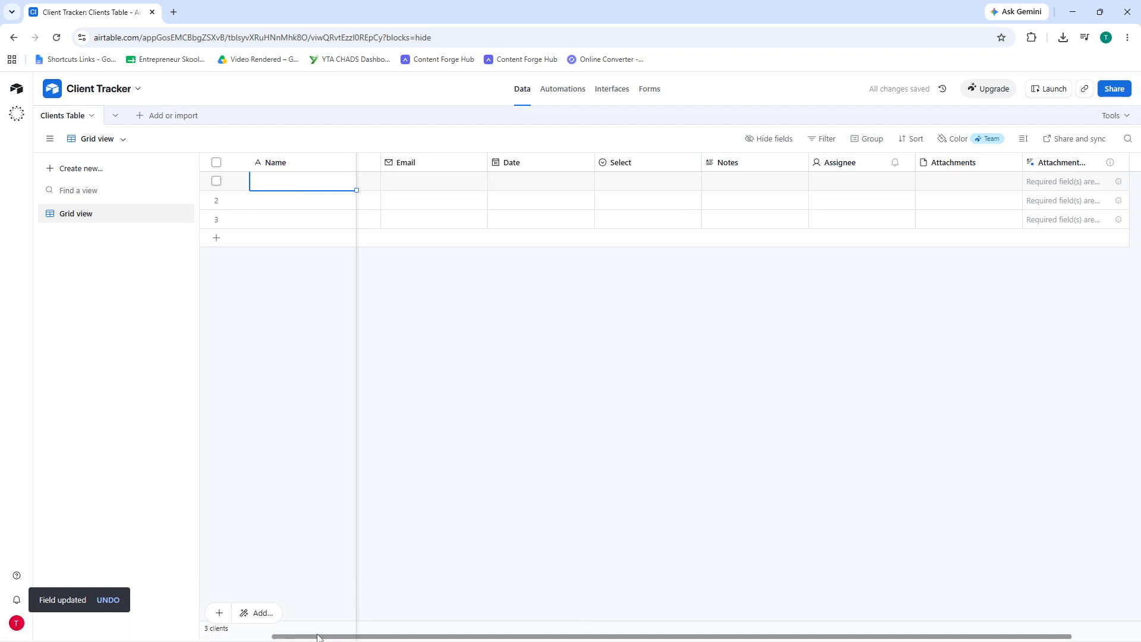
- Fill row 1 with the name 'sample', Status In progress, and the client's email address
left_click_drag(317, 637, 247, 637)
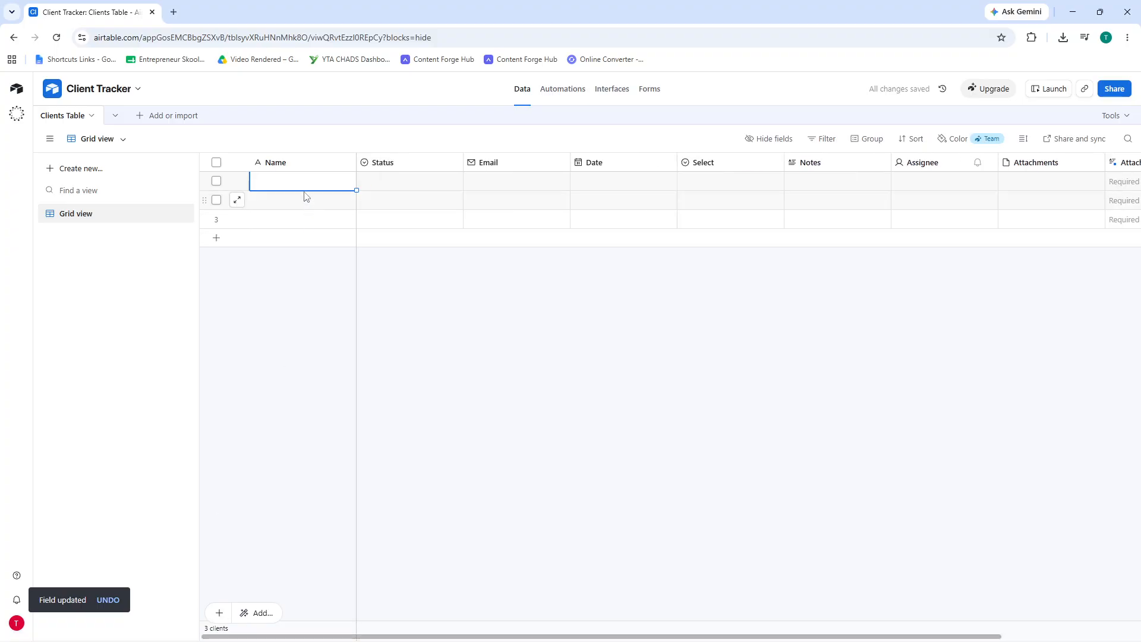
type("samp")
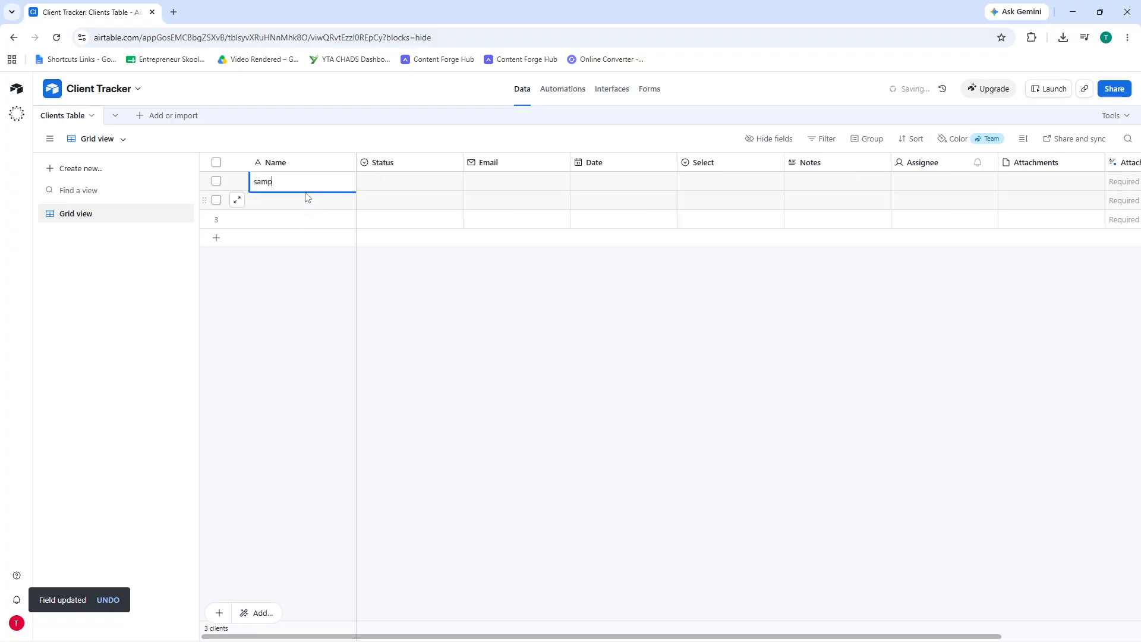
type("le")
key("Tab")
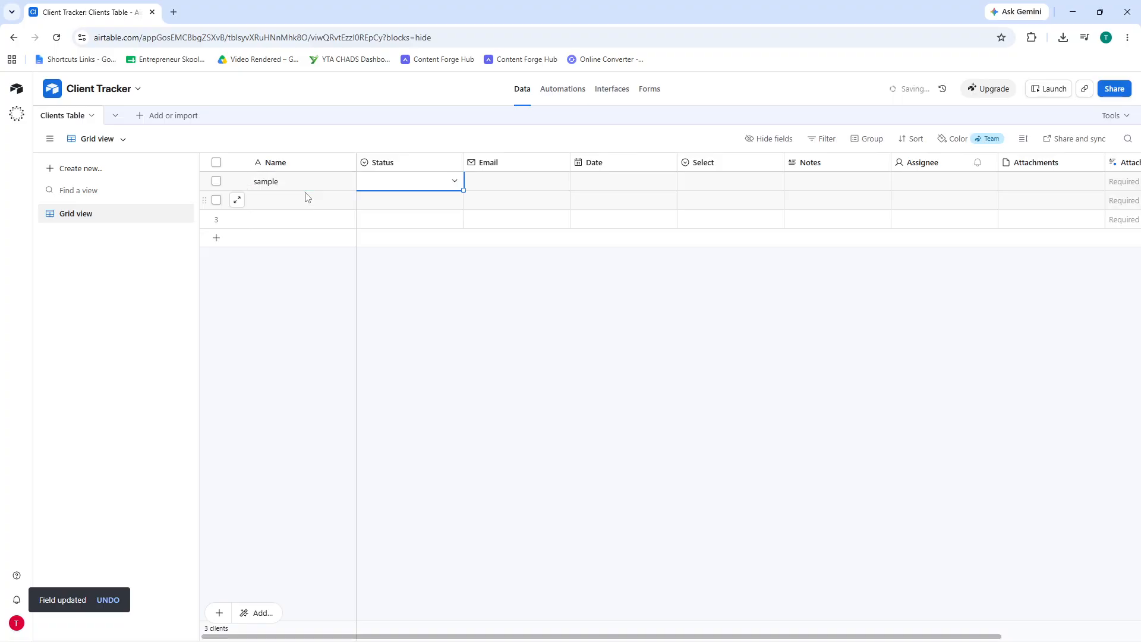
left_click(423, 184)
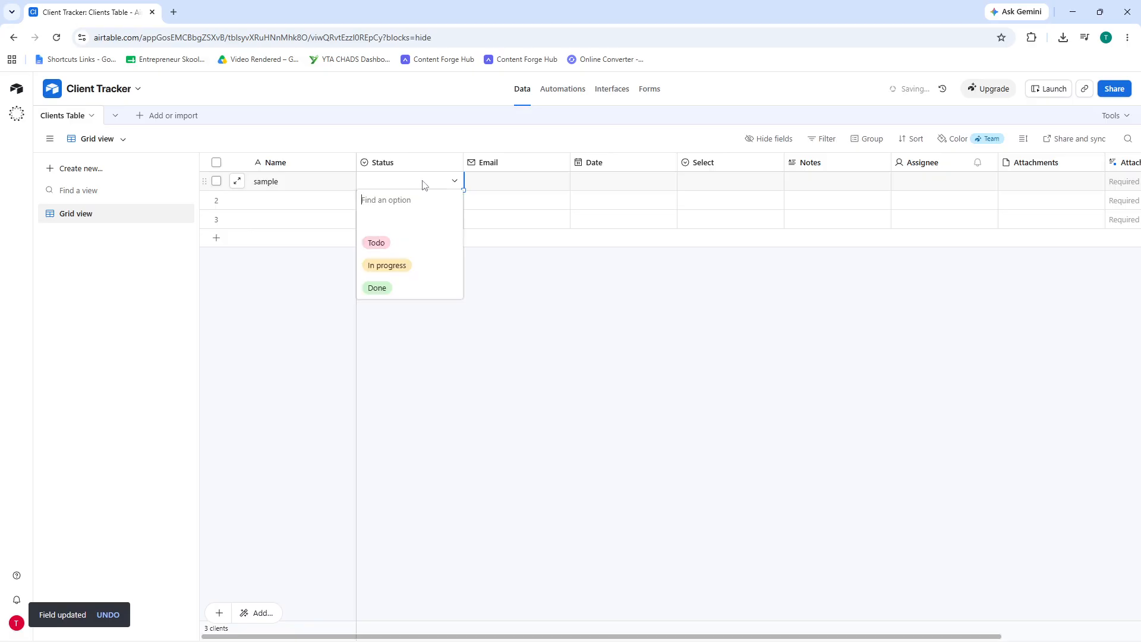
left_click(408, 267)
left_click(521, 182)
left_click(521, 182)
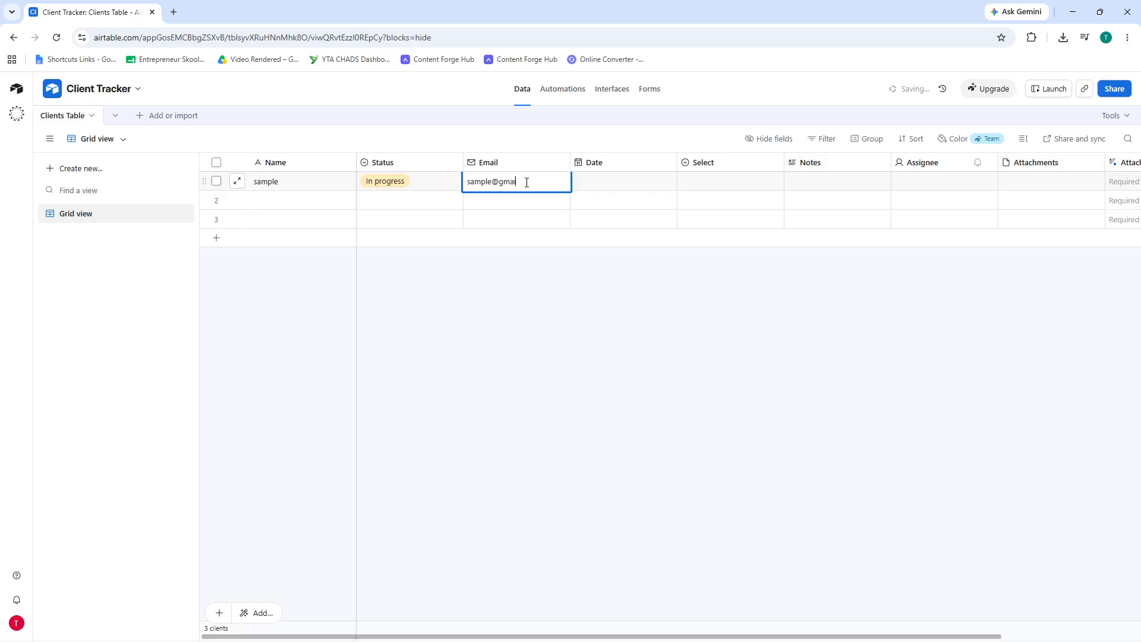
left_click(680, 183)
- Set row 1's Date to June 13, 2026 and its Select value to Complete
left_click(654, 184)
left_click(654, 185)
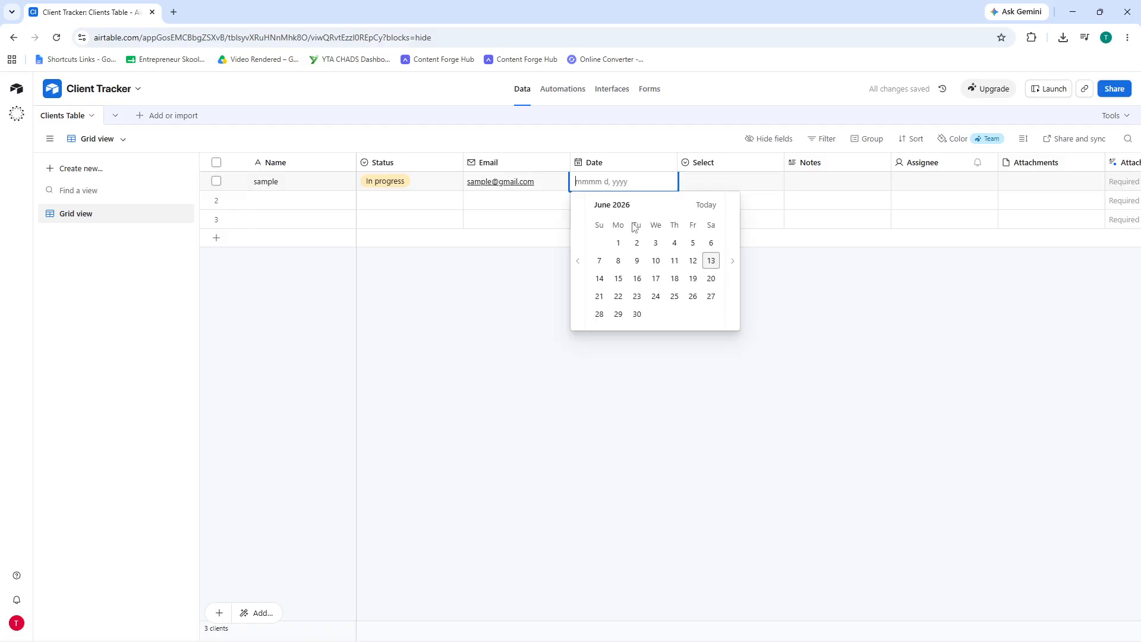
left_click(694, 262)
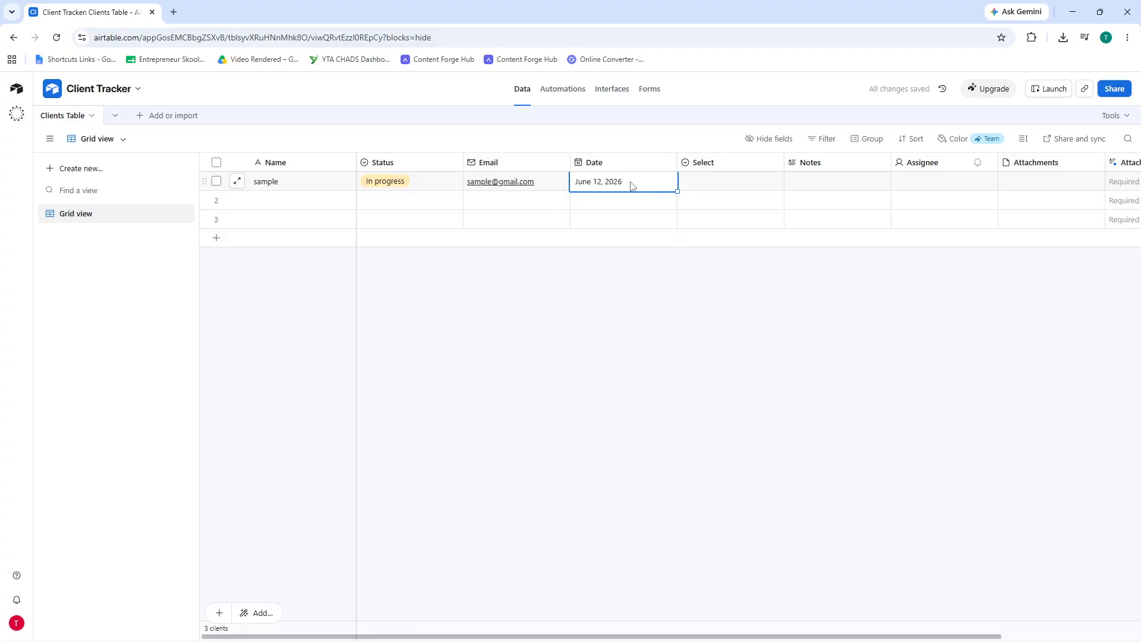
left_click(632, 187)
left_click(712, 262)
left_click(722, 182)
left_click(726, 183)
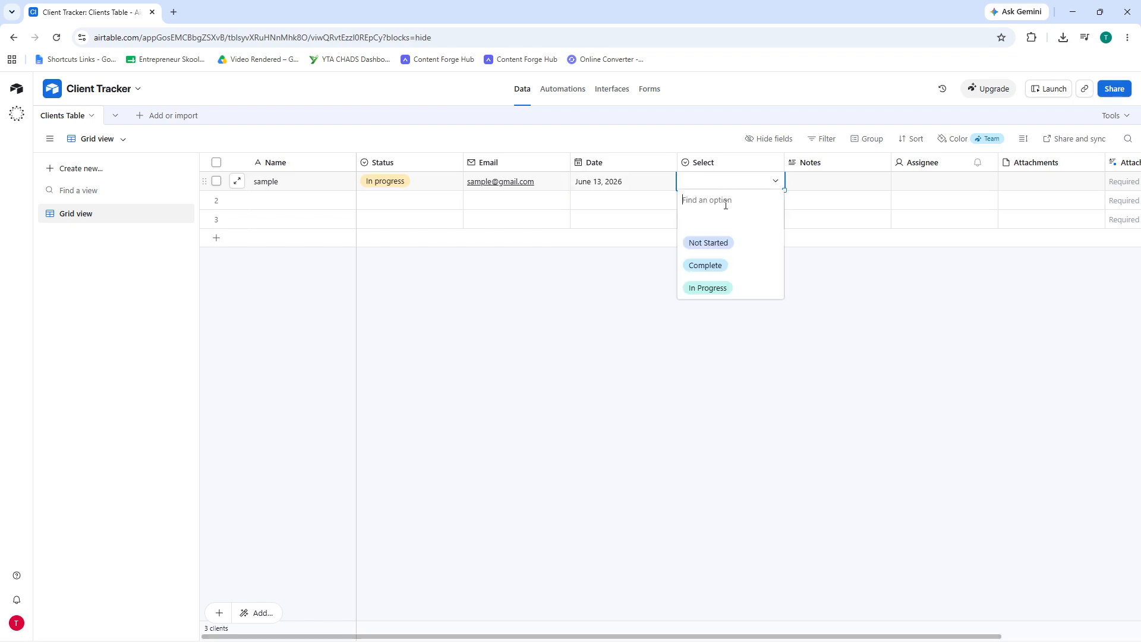
left_click(715, 267)
left_click(529, 338)
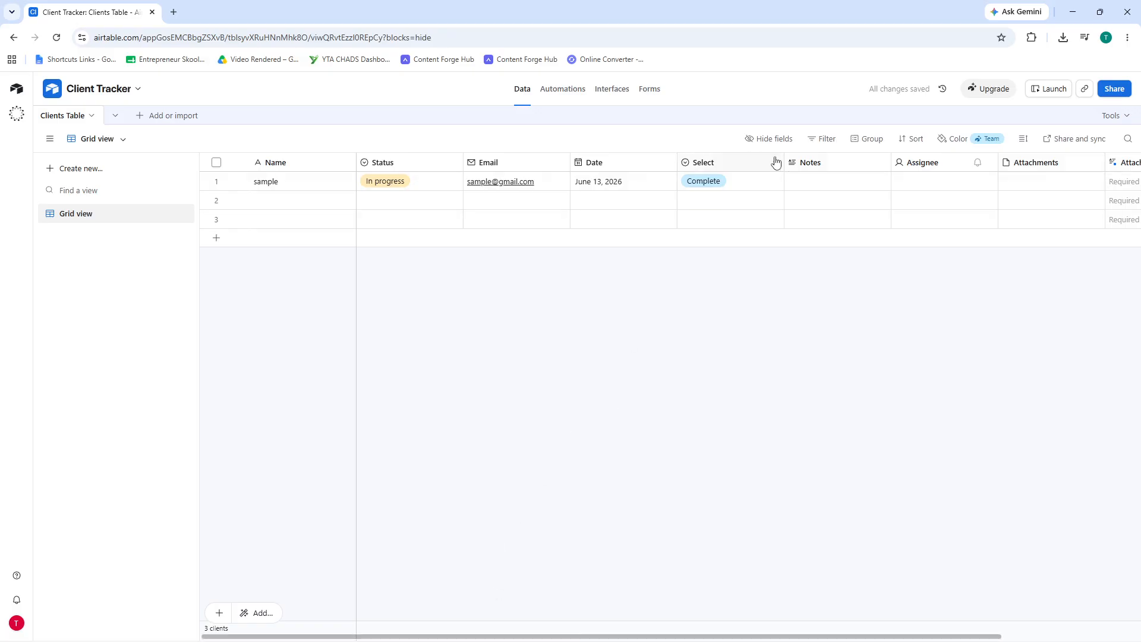
- Delete the Notes field and start a new field linking to Clients Table
right_click(825, 171)
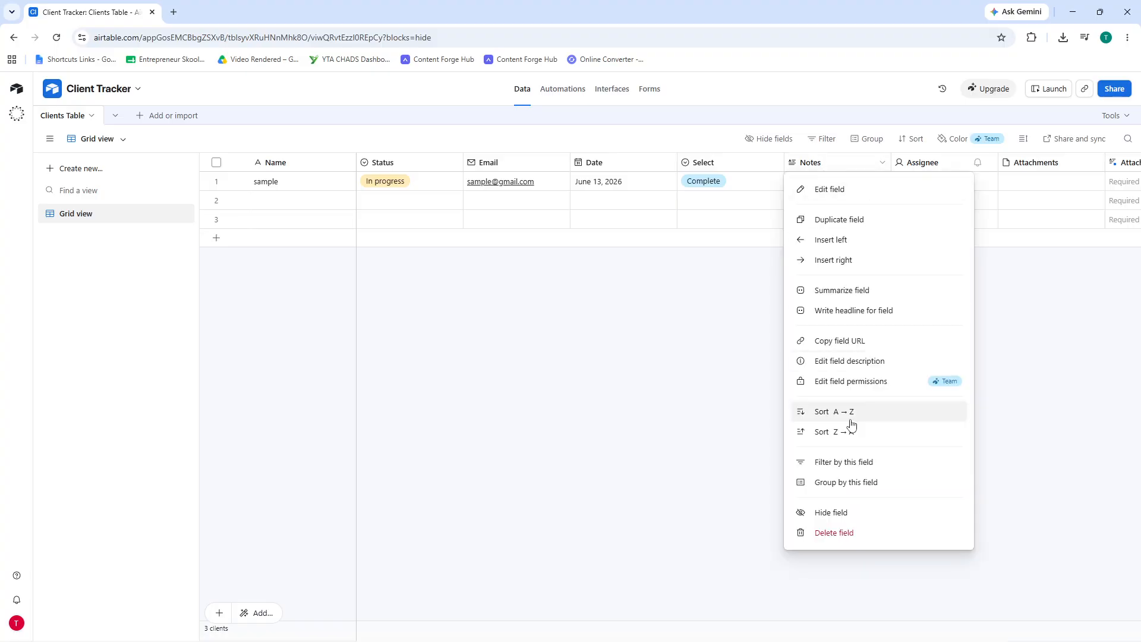
left_click(834, 533)
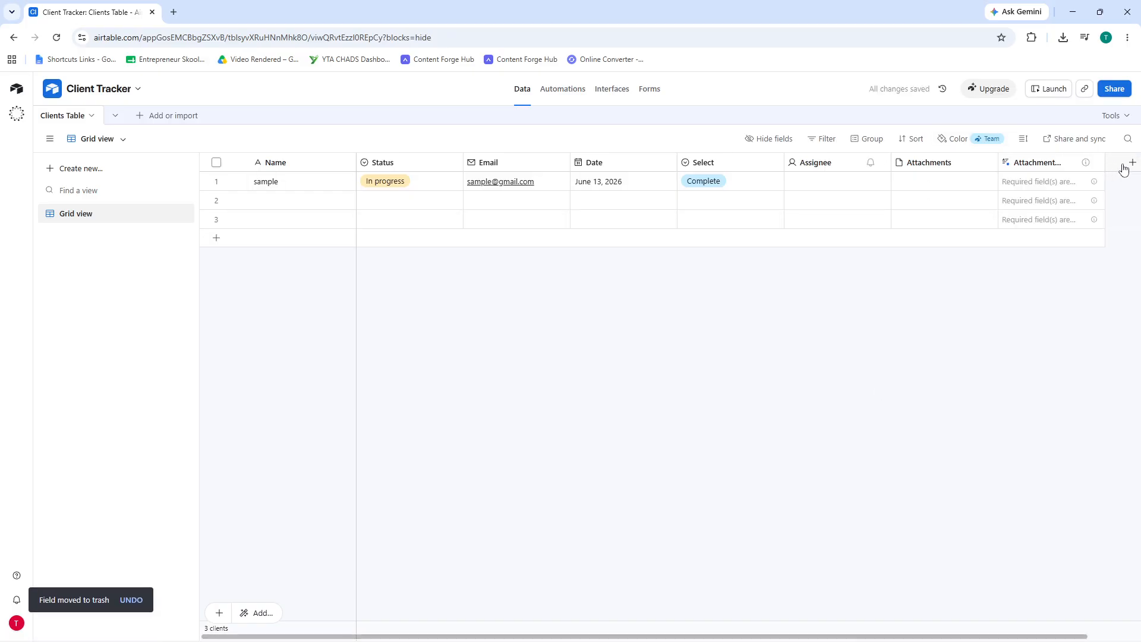
left_click(1127, 162)
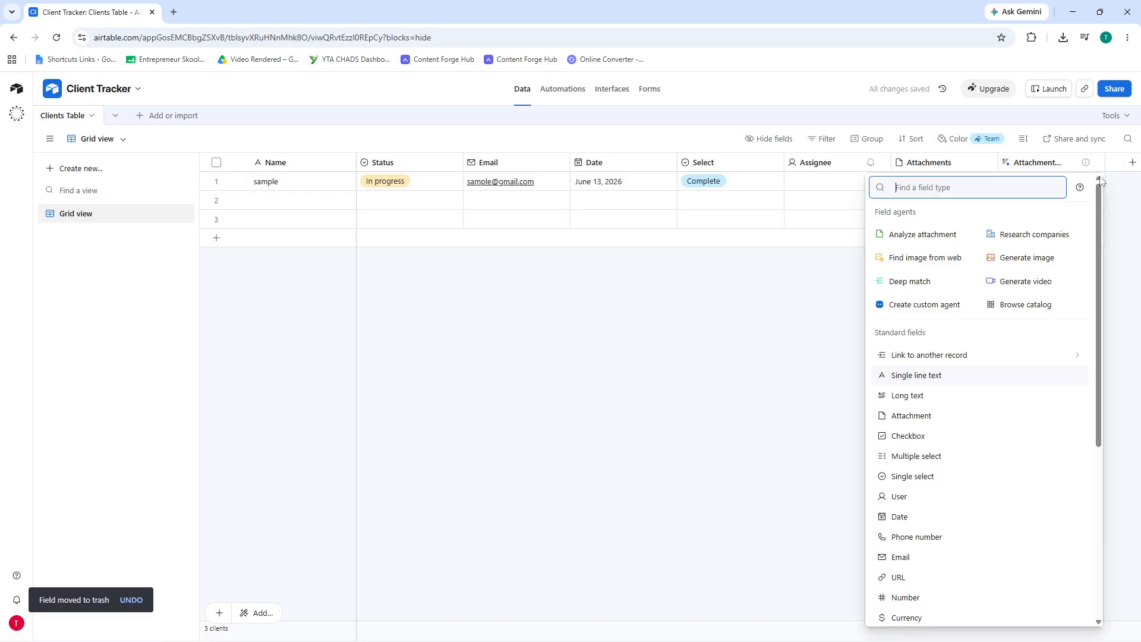
left_click(930, 356)
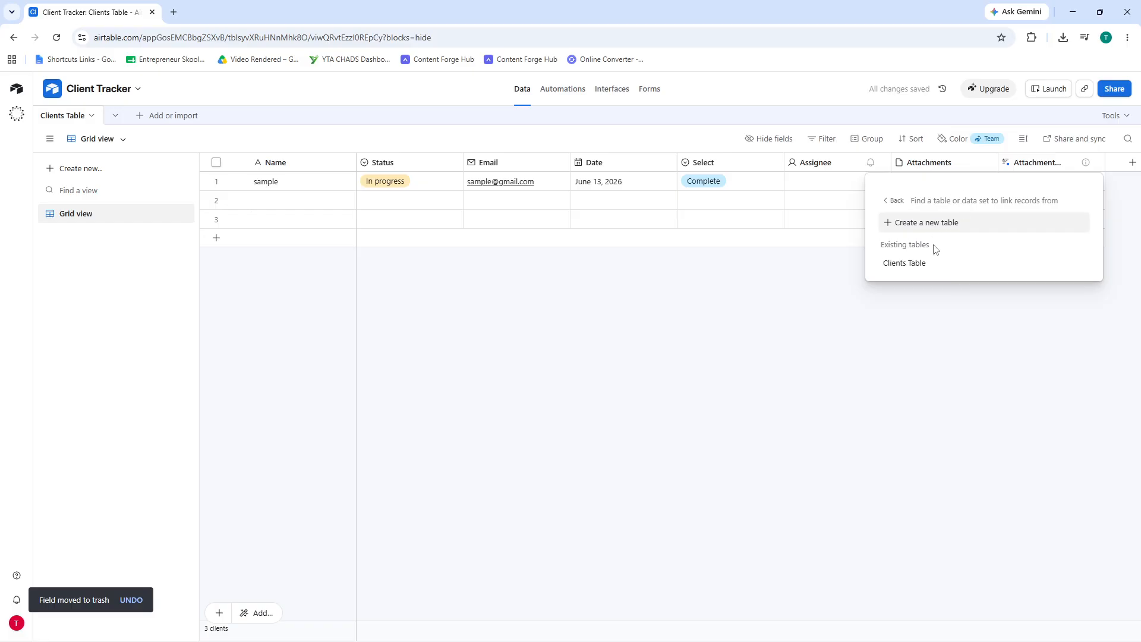
left_click(923, 269)
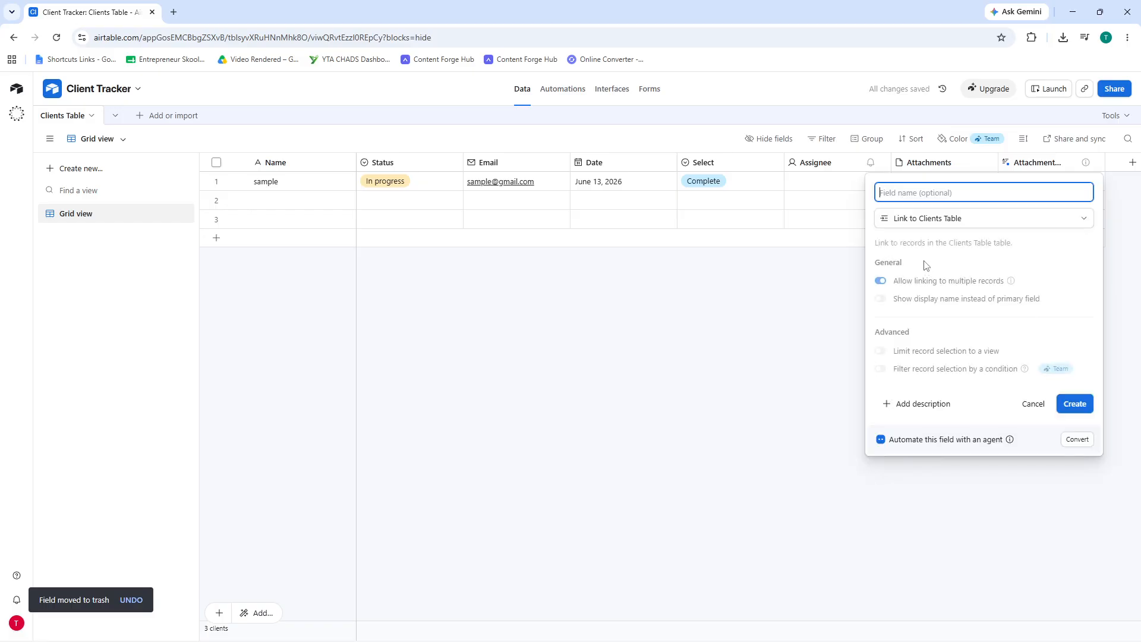
- Create the Clients Table linked-record field and add a Name lookup field
left_click(954, 219)
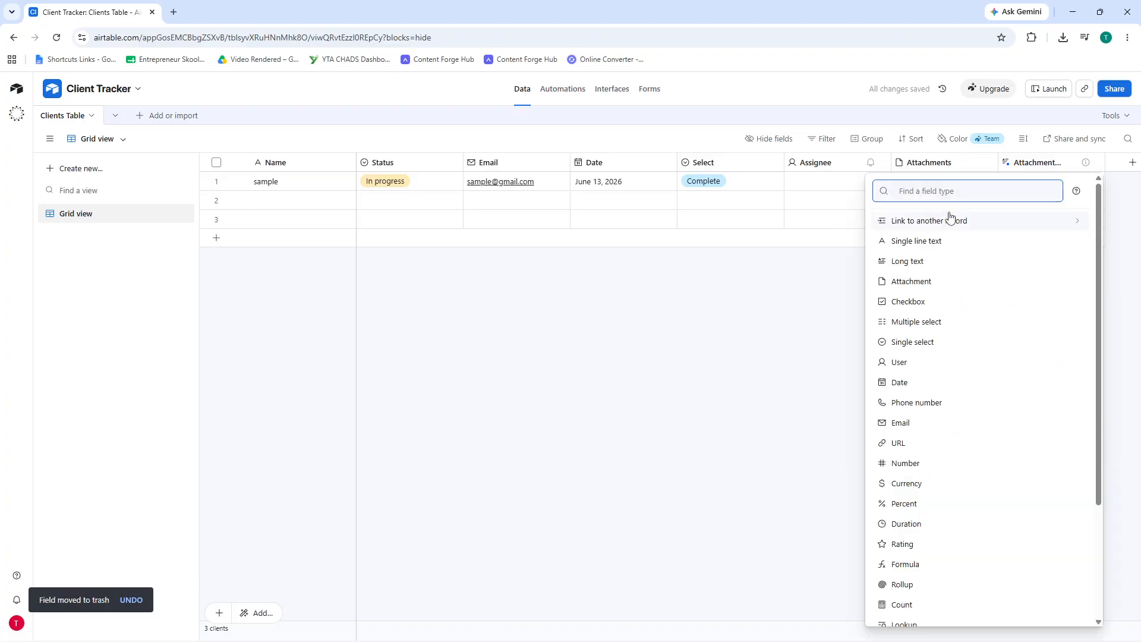
left_click(944, 223)
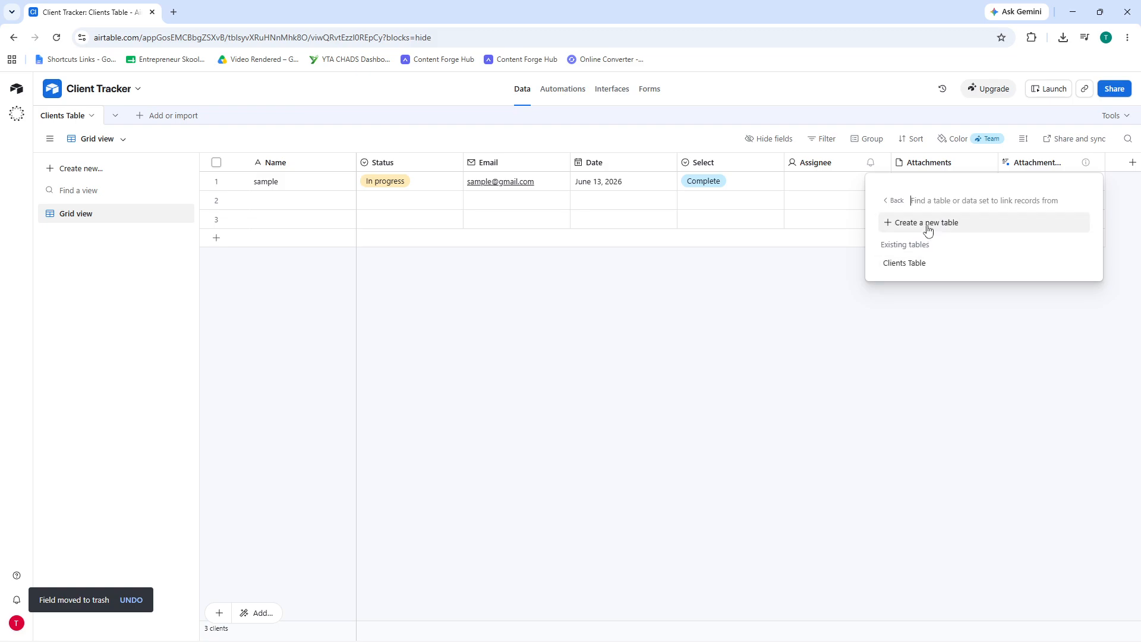
left_click(889, 202)
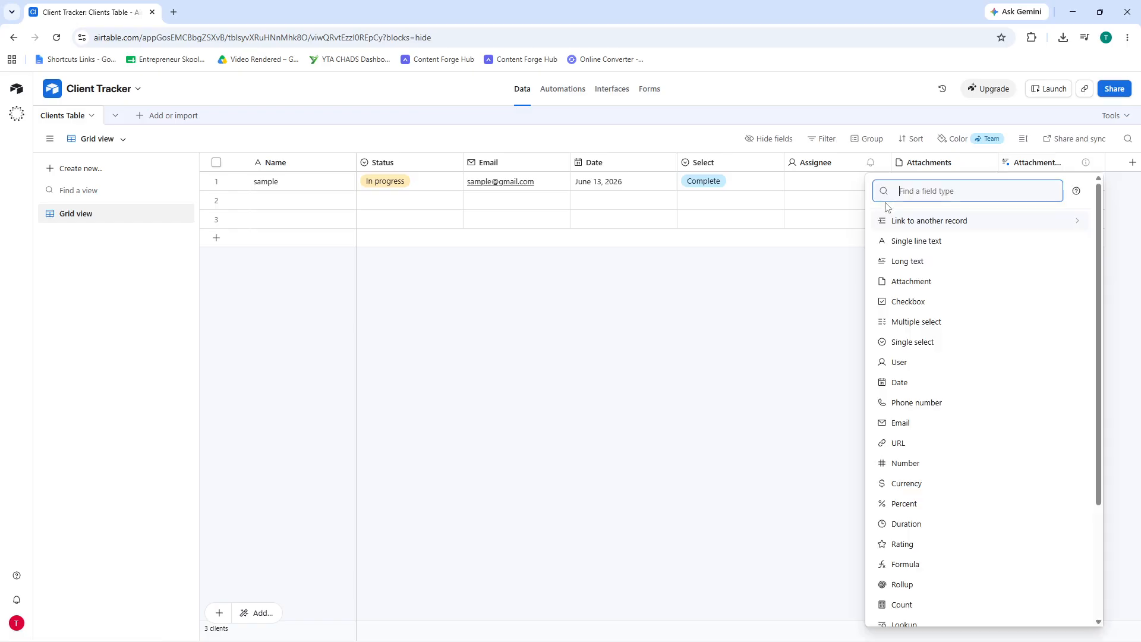
left_click(938, 227)
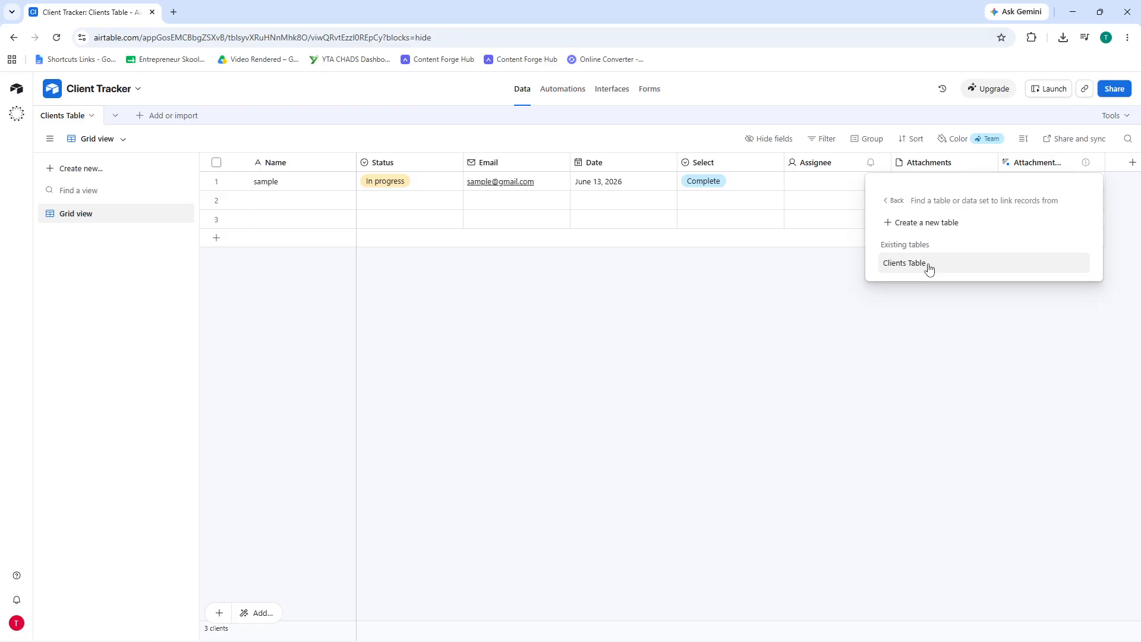
left_click(930, 265)
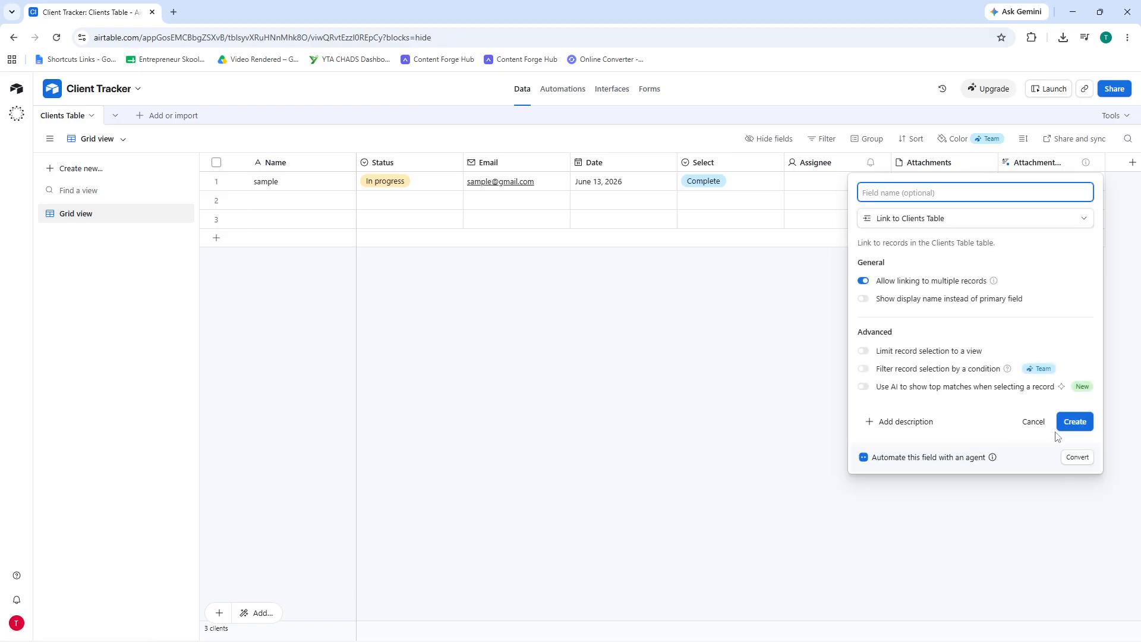
left_click(1085, 420)
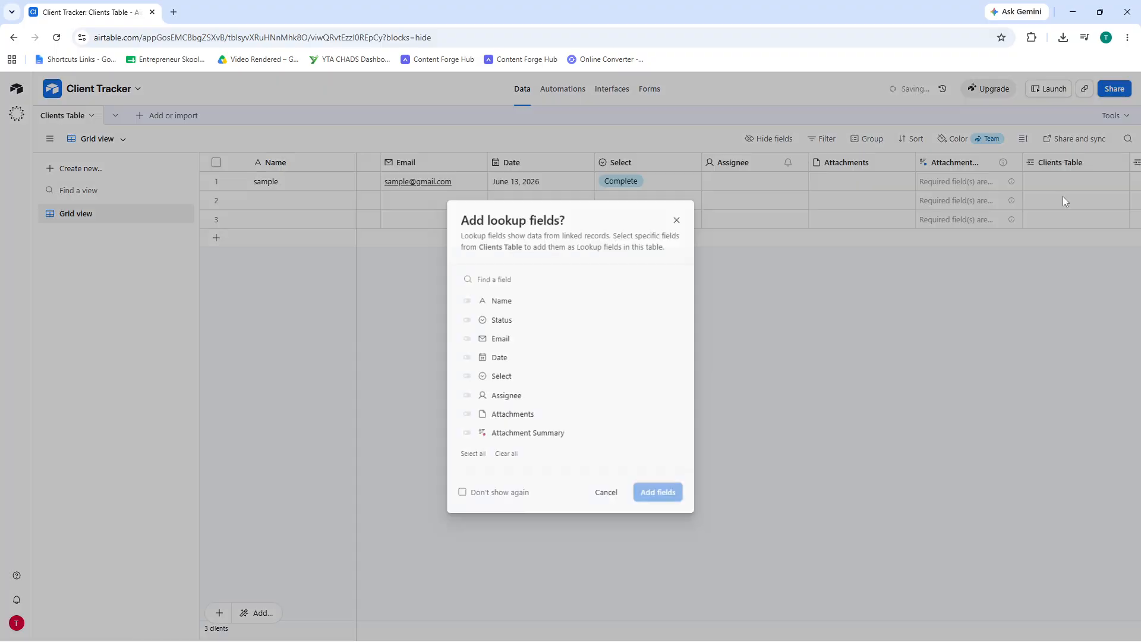
left_click(524, 301)
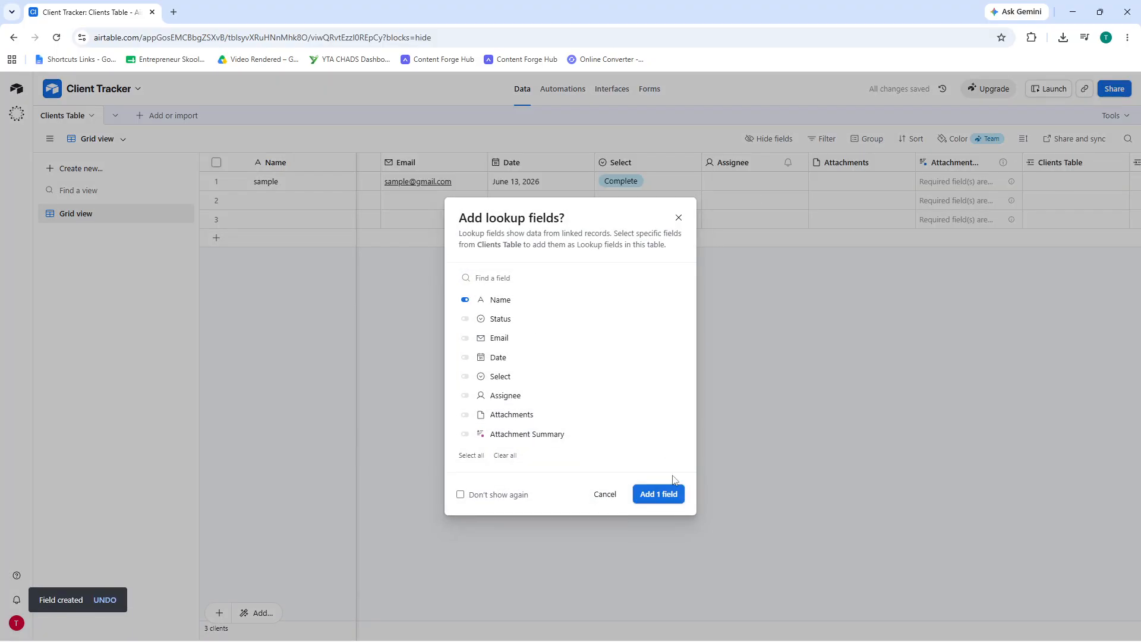
left_click(660, 489)
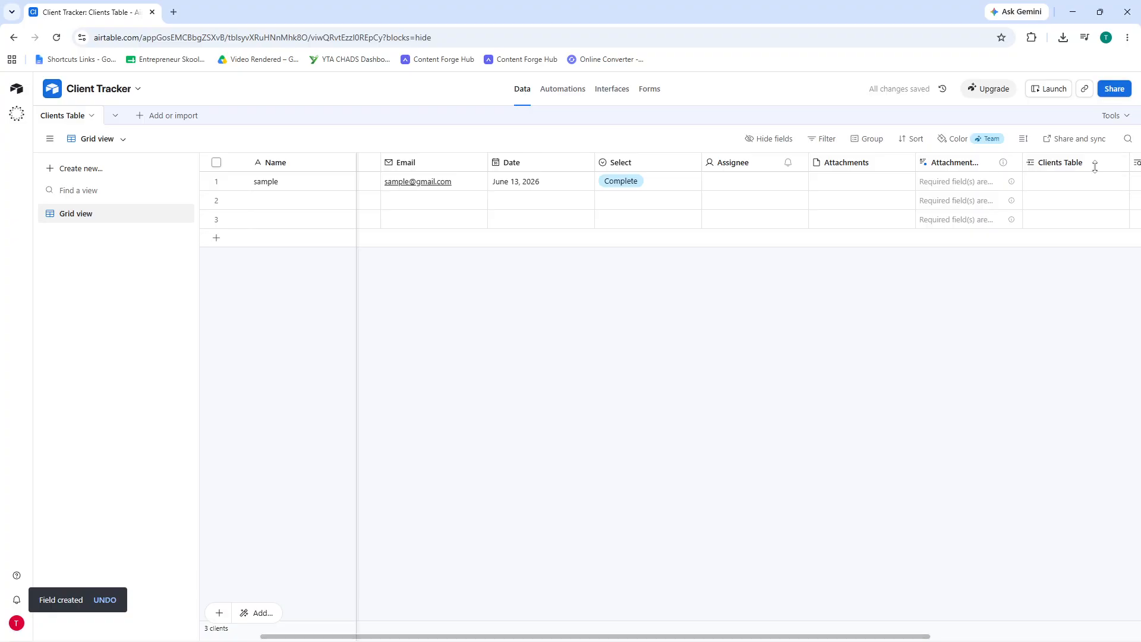
- Drag the Clients Table column beside Select, then group the grid by Status
left_click_drag(1074, 167, 700, 162)
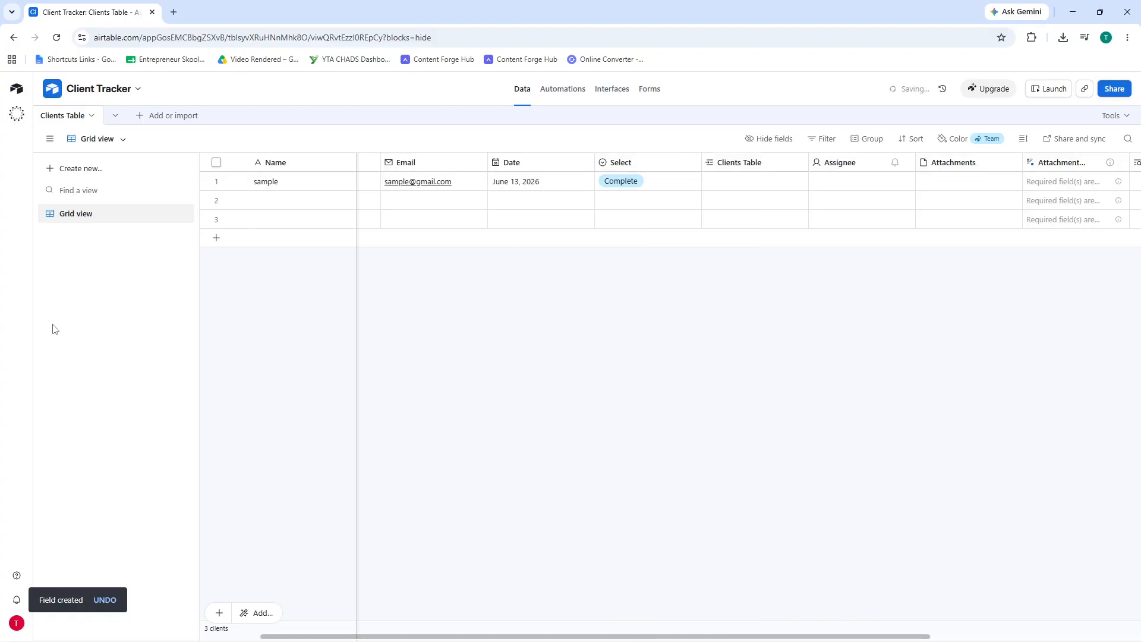
left_click(858, 138)
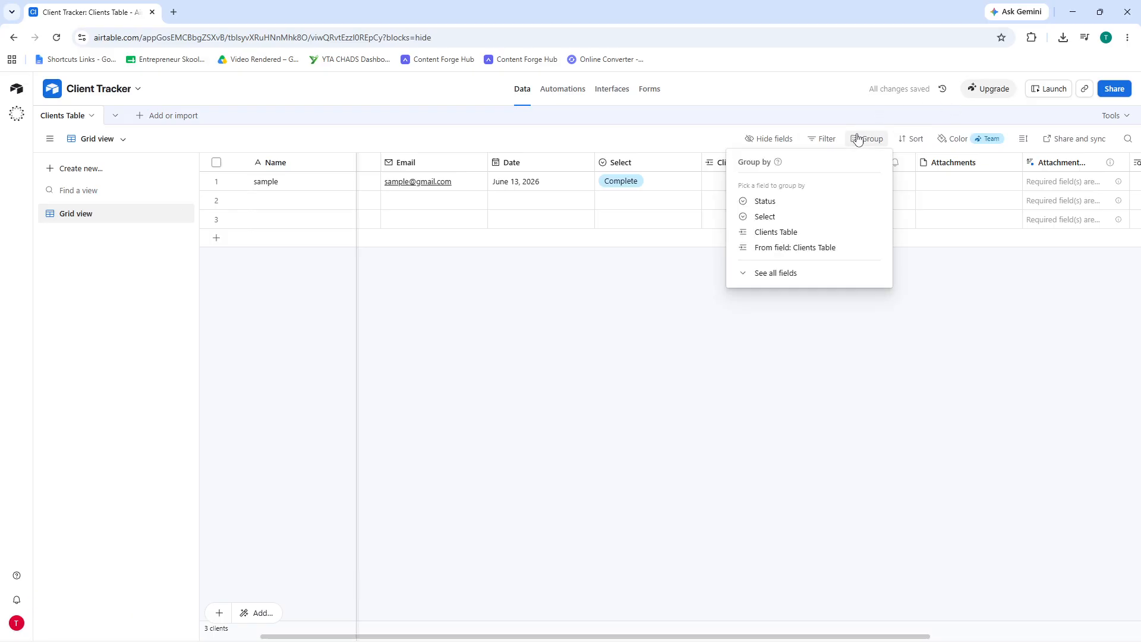
left_click(782, 203)
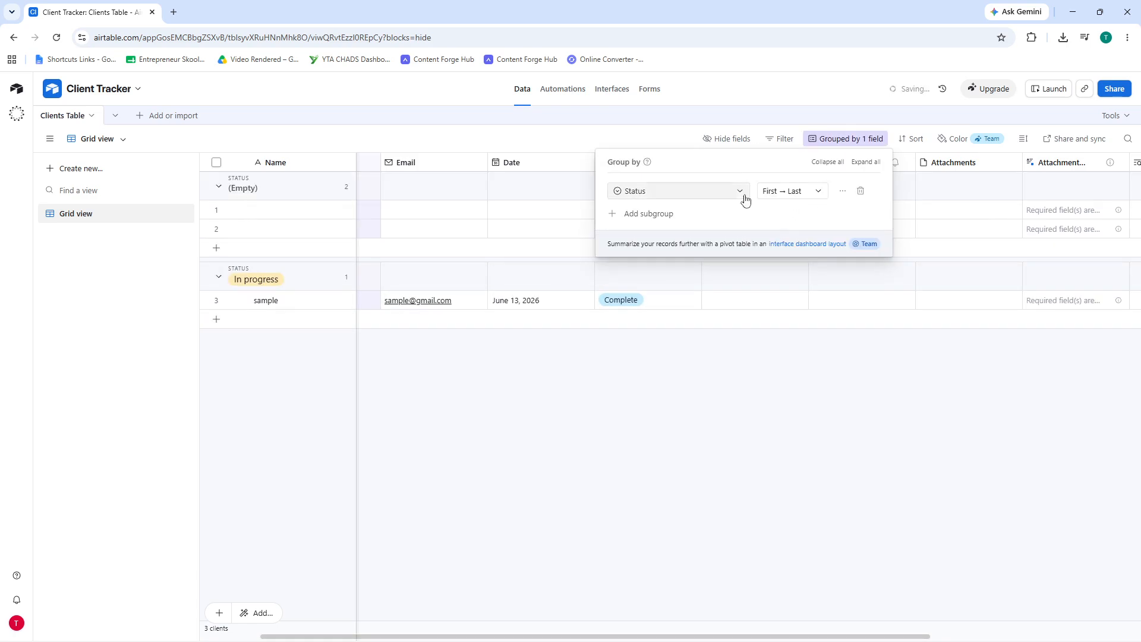
left_click(592, 451)
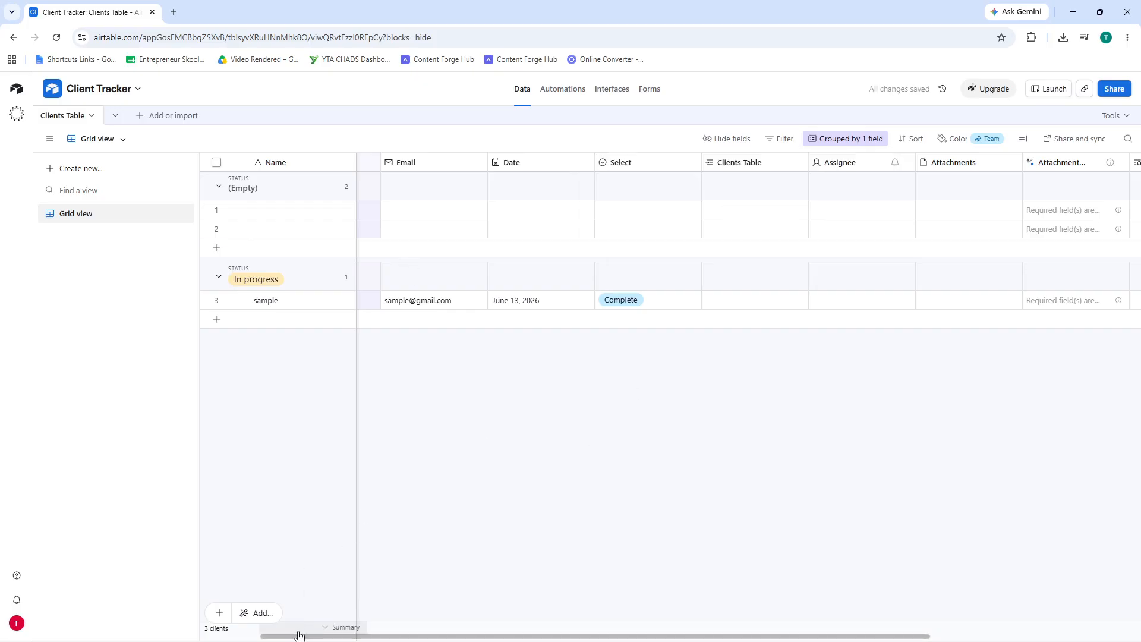
left_click_drag(294, 637, 188, 628)
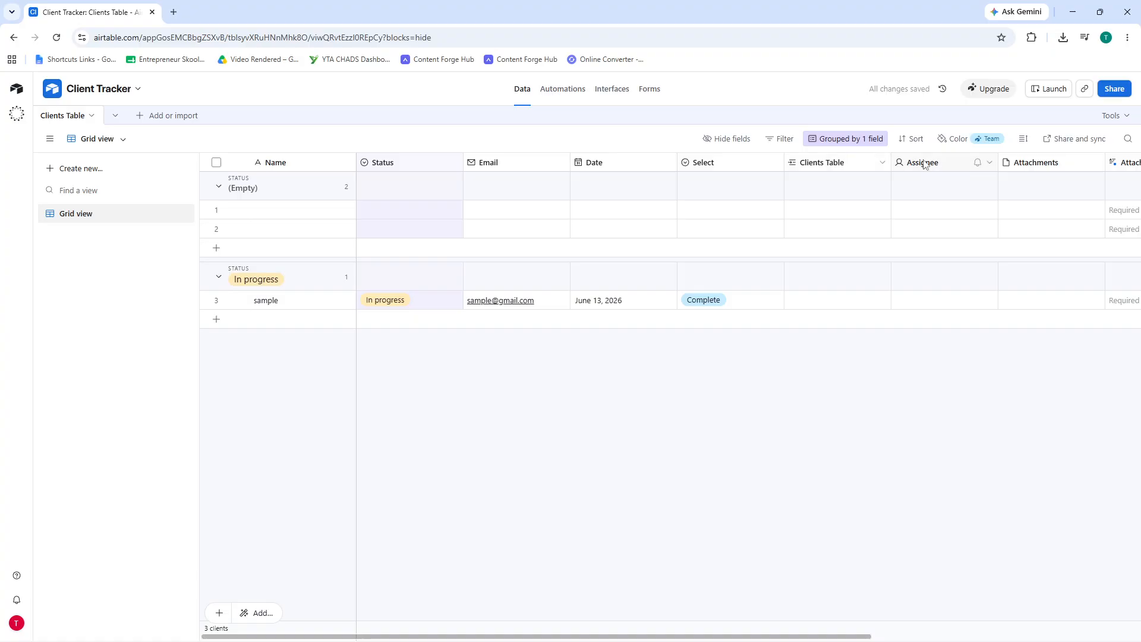
- Delete the Assignee, Attachments and Attachment Summary fields, confirming the dependency warning
right_click(946, 165)
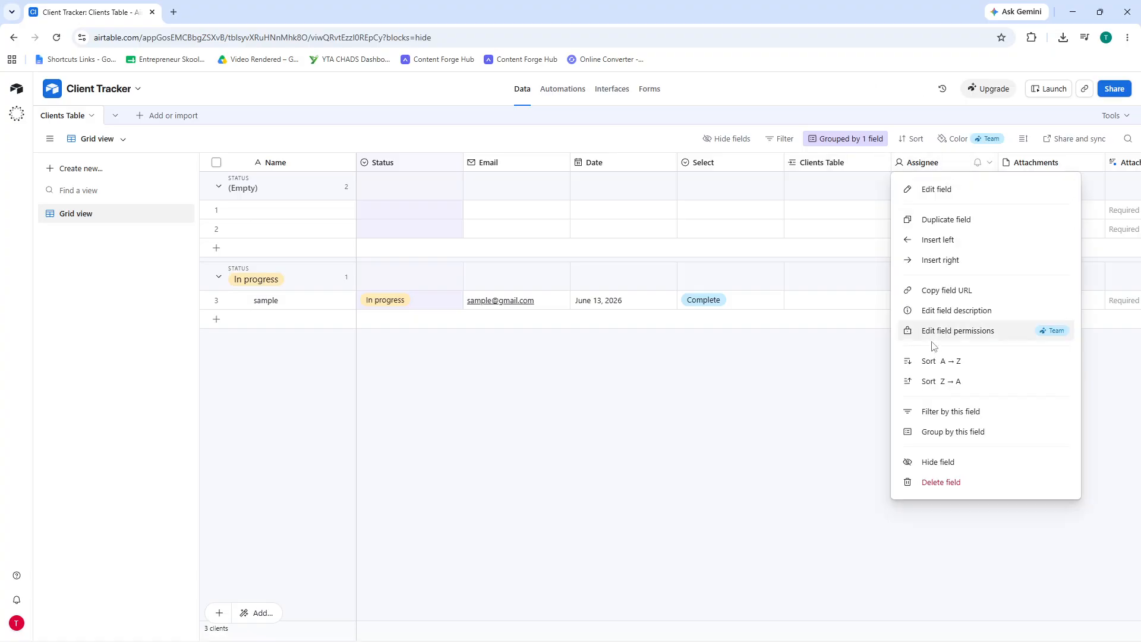
left_click(920, 486)
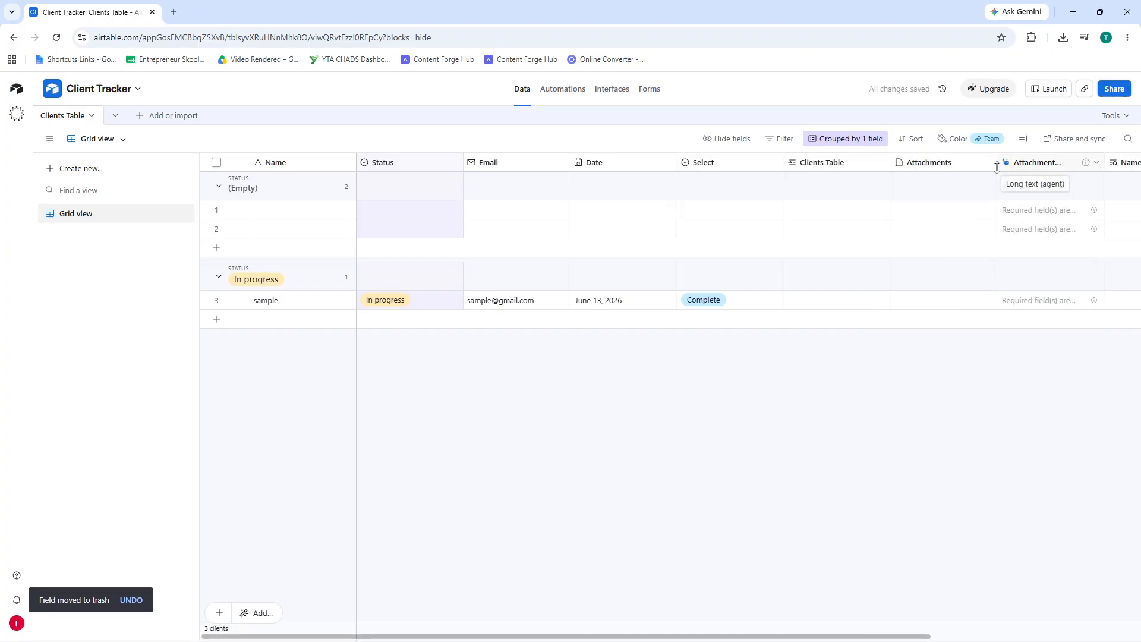
right_click(954, 166)
left_click(950, 176)
right_click(950, 166)
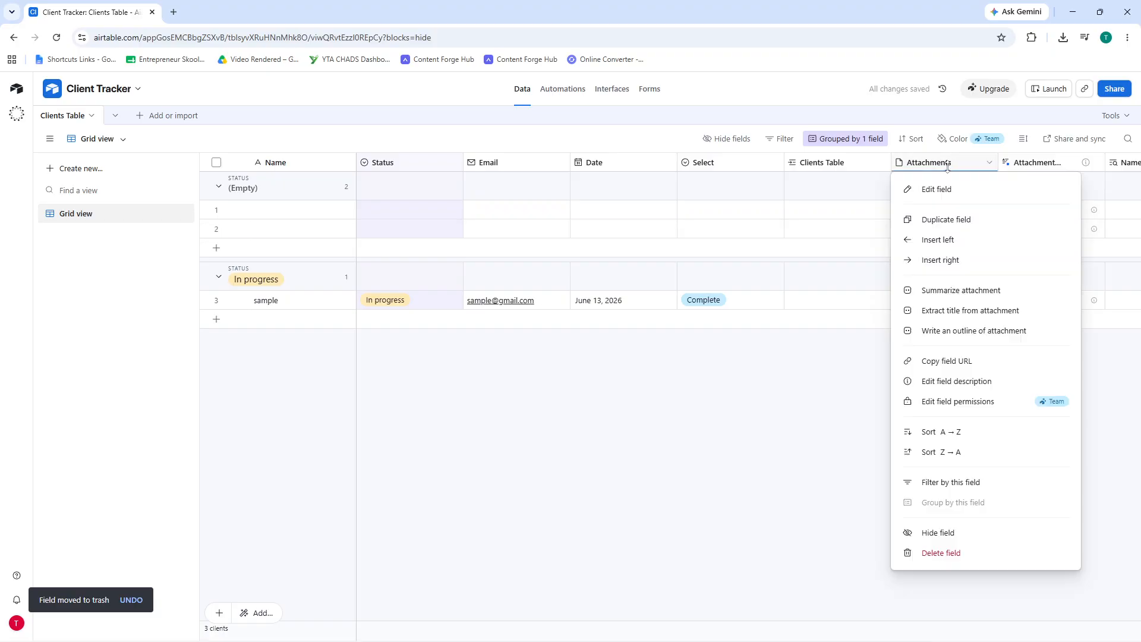
left_click(938, 533)
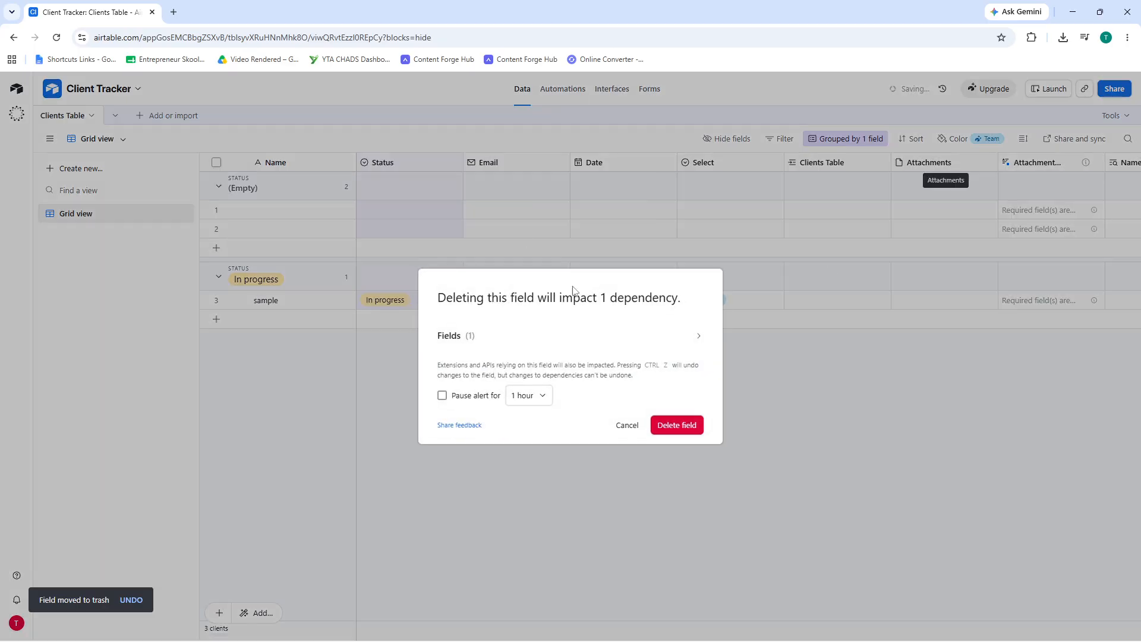
left_click(671, 426)
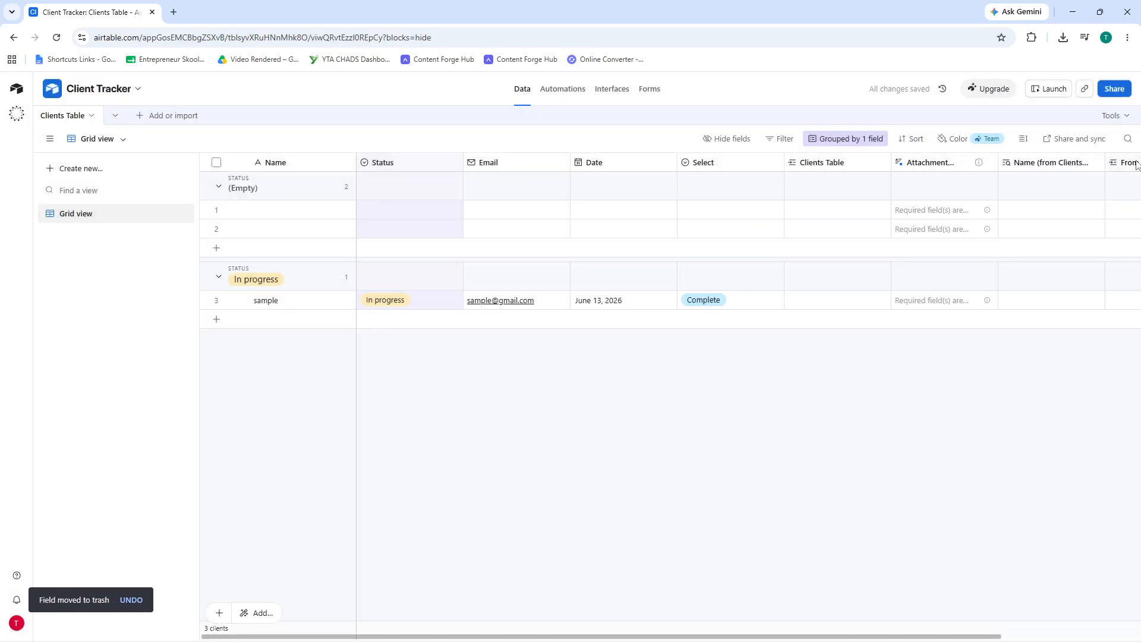
right_click(954, 171)
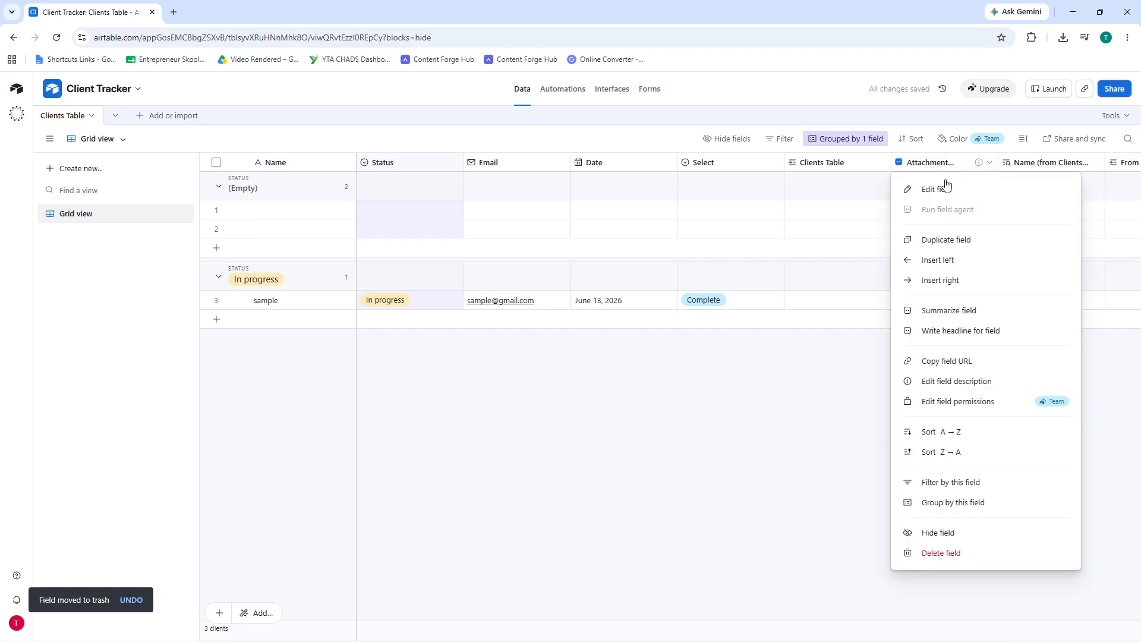
left_click(946, 552)
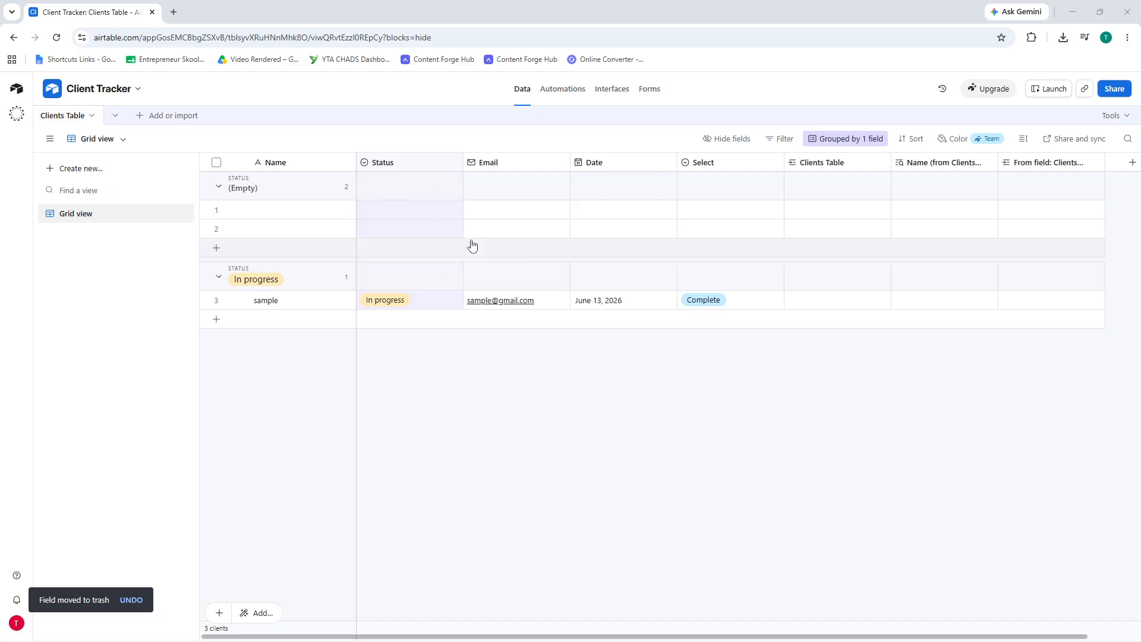
- Set the two empty Status cells to In progress and Todo
left_click(449, 212)
left_click(451, 211)
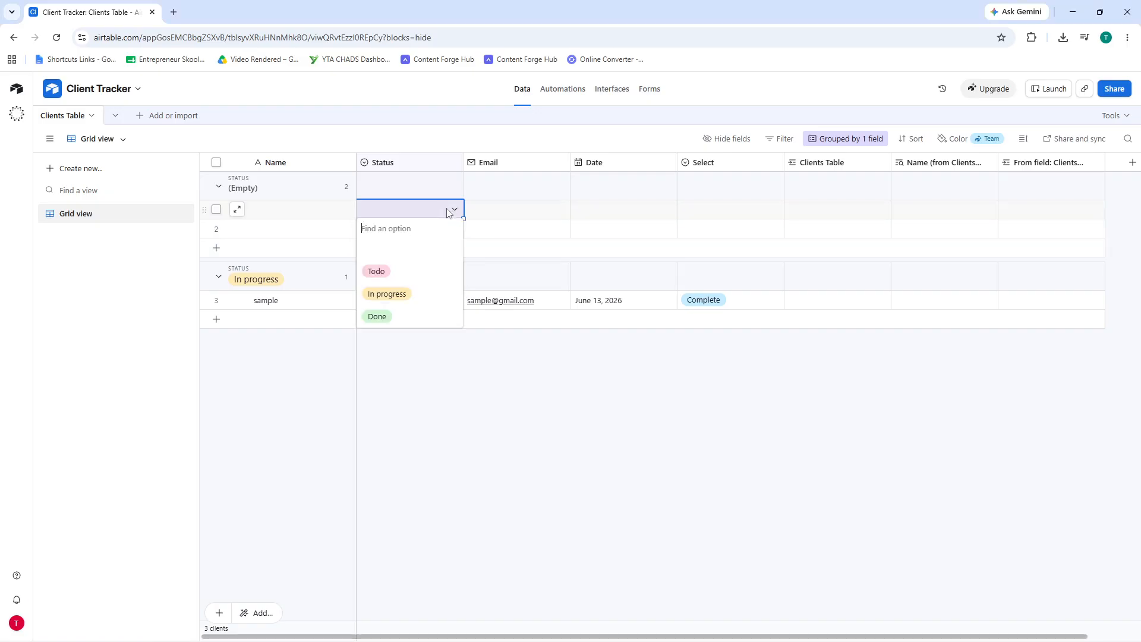
left_click(406, 294)
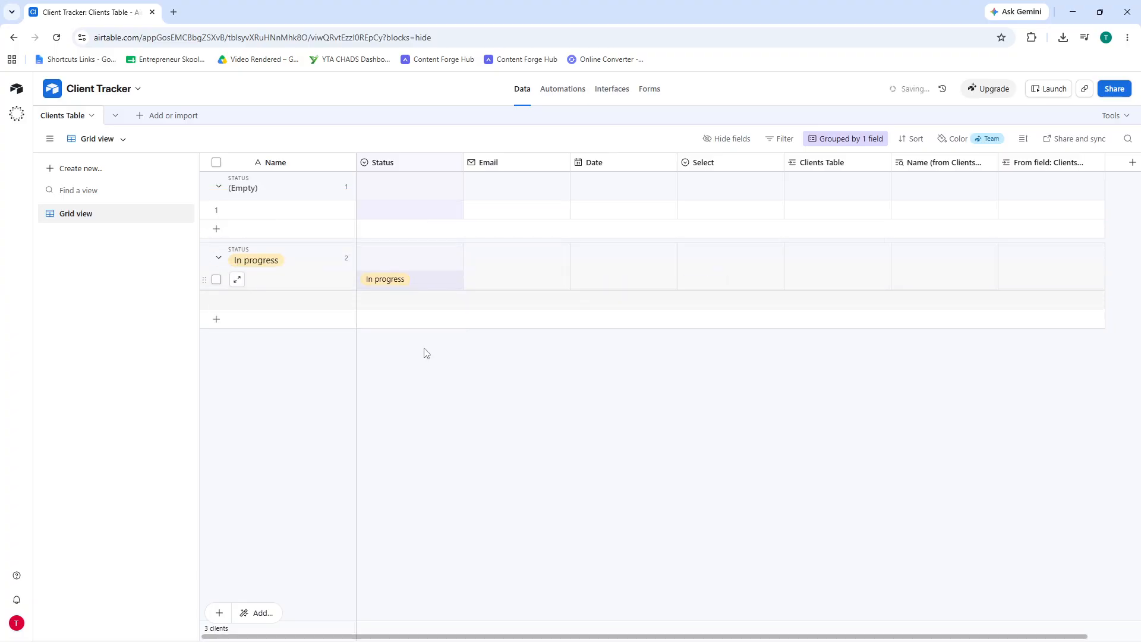
left_click(430, 215)
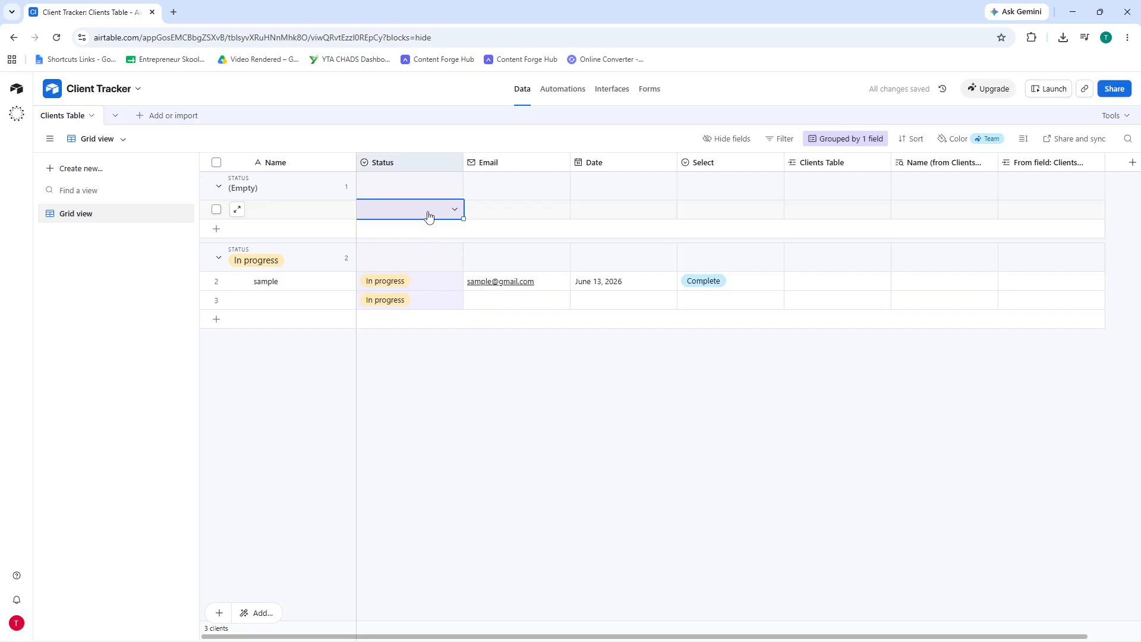
left_click(429, 215)
left_click(416, 272)
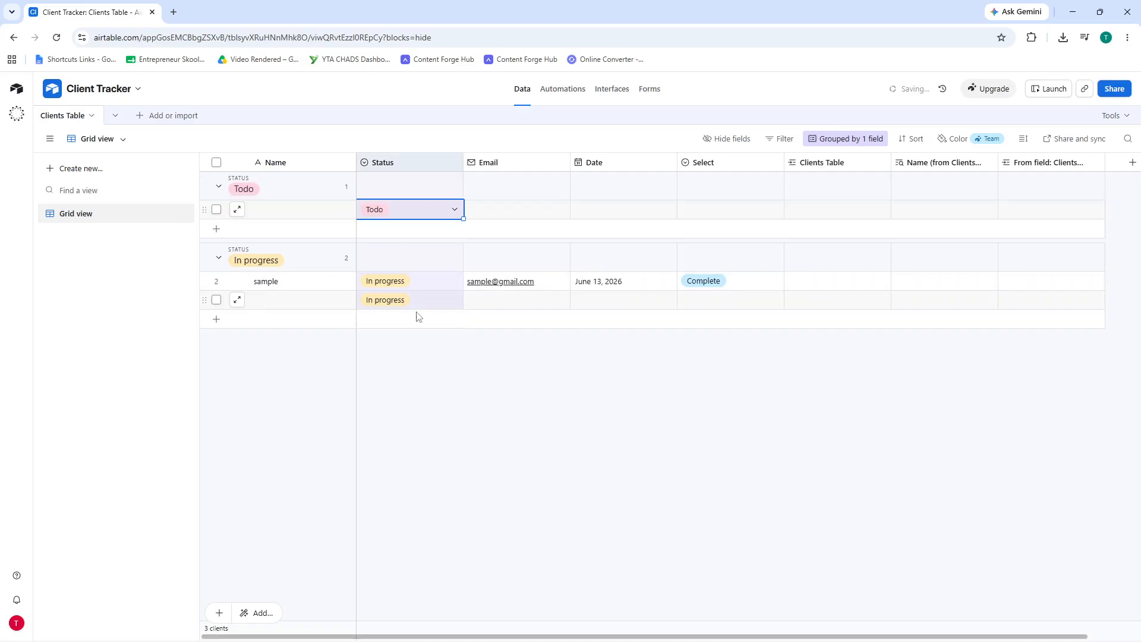
left_click(421, 383)
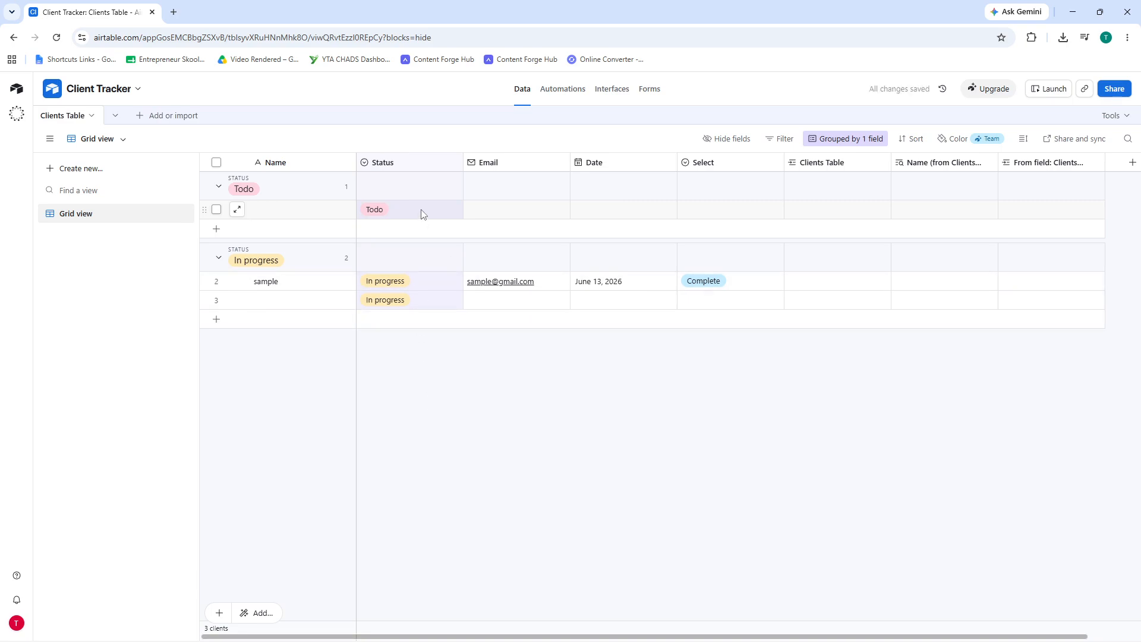
- Add a new client record in the Todo group with Status Done
left_click(419, 230)
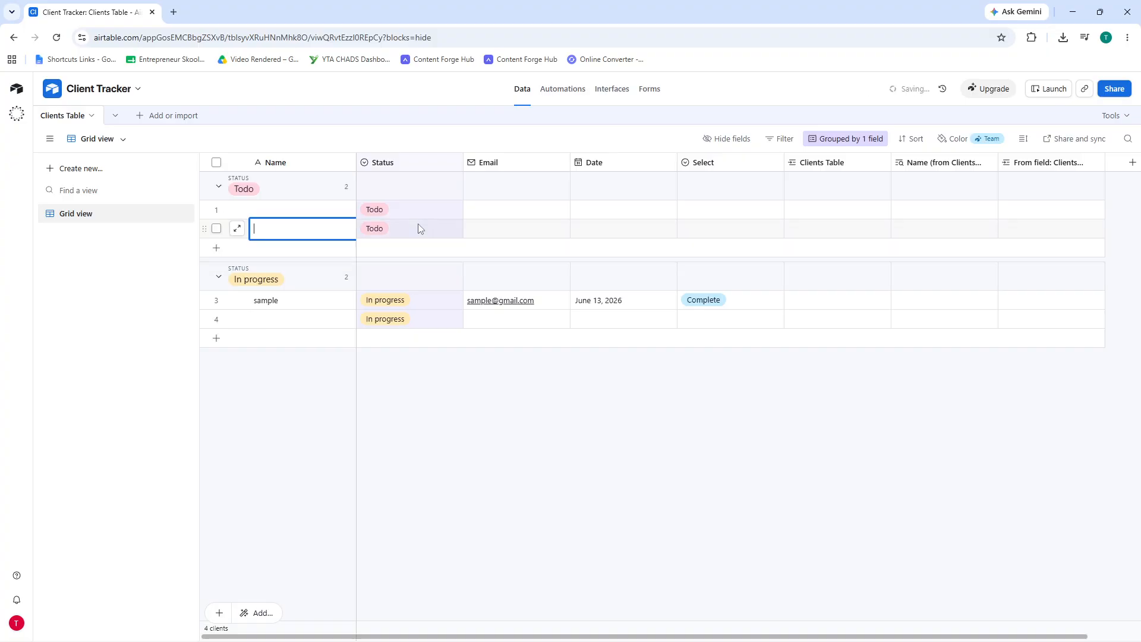
left_click(422, 229)
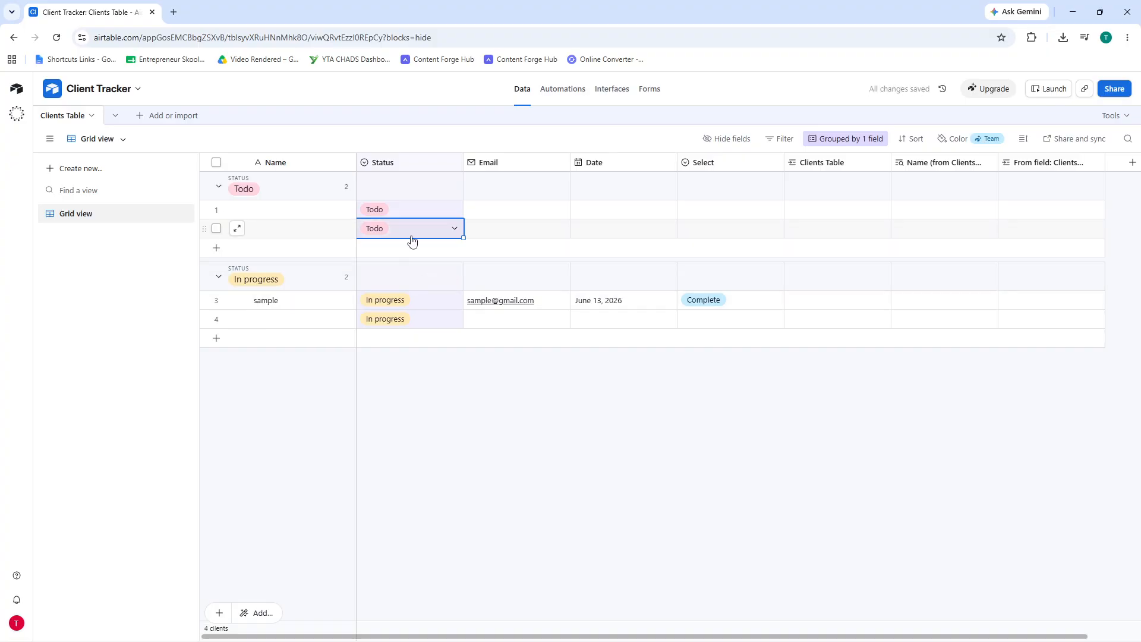
left_click(416, 230)
left_click(405, 334)
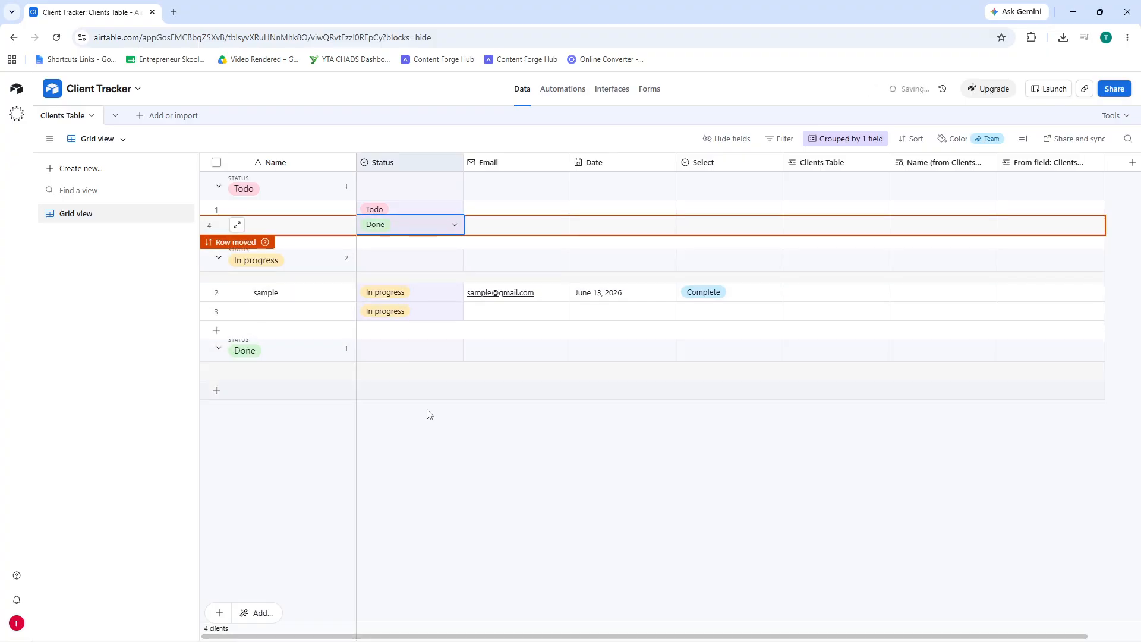